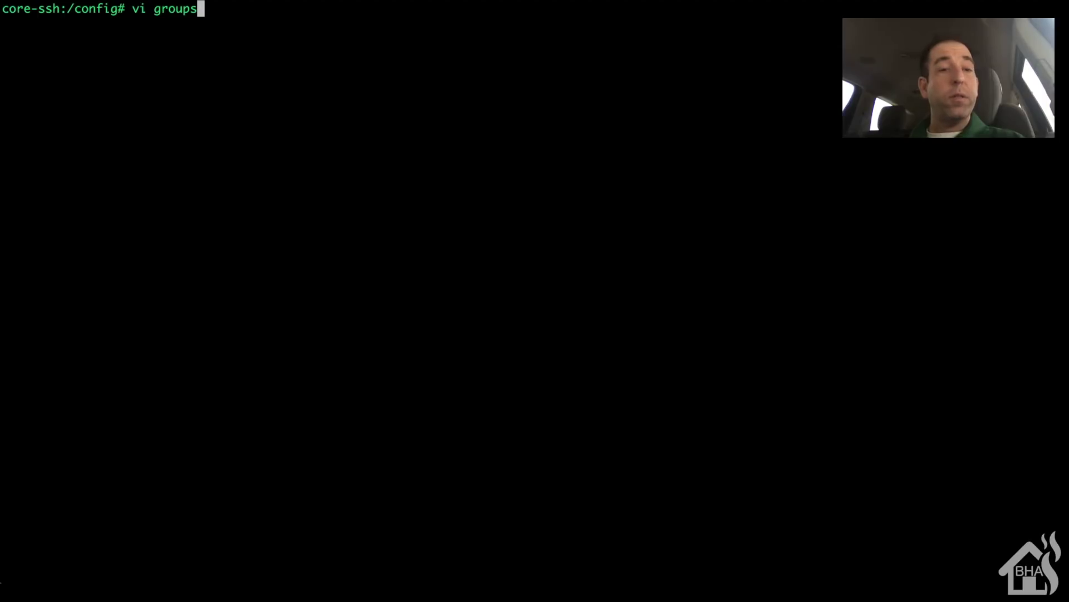
- Complete the file name and open the empty groups.yaml in vi
key(Tab)
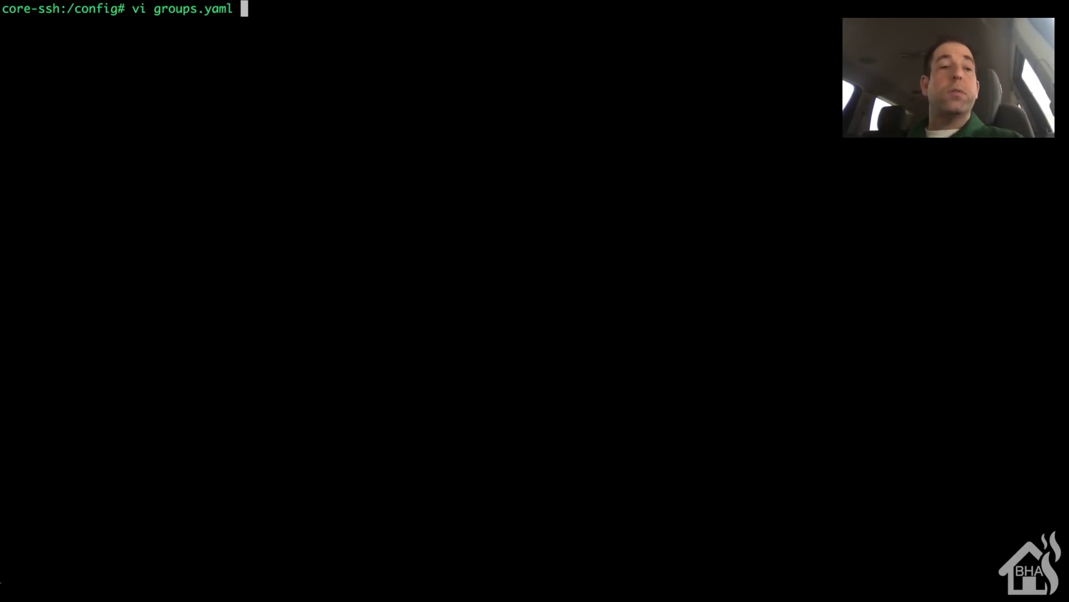
key(Return)
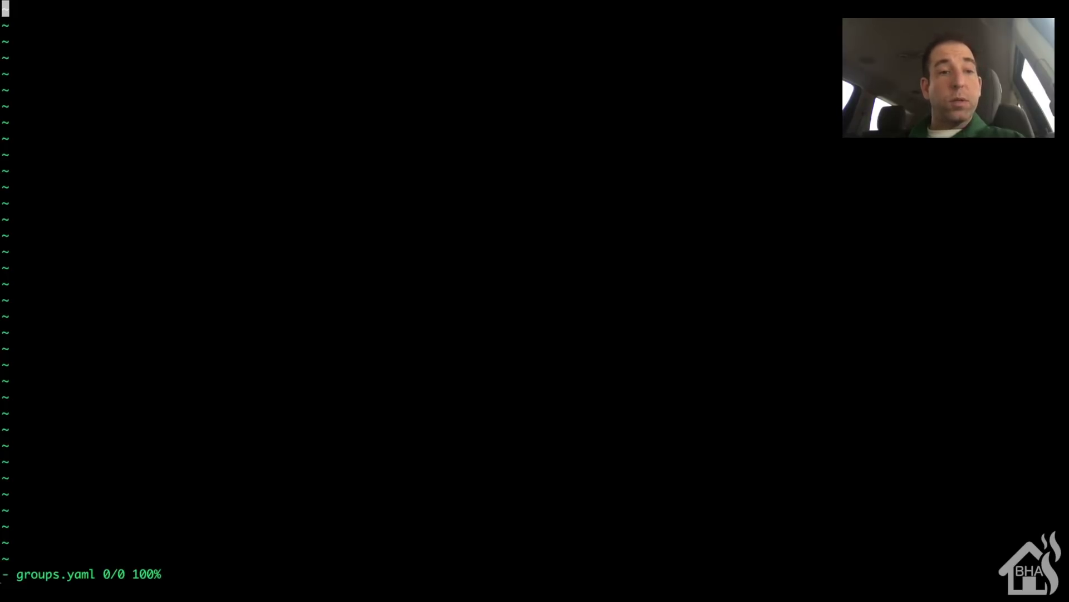
- Start the default_view group with name: Main and view: yes
text(i)
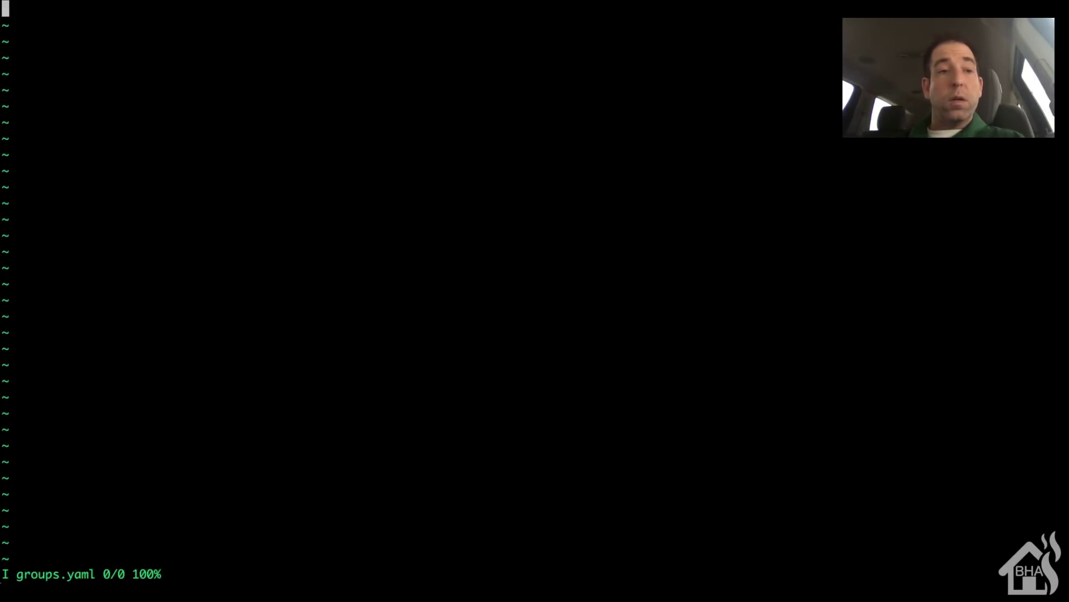
text(  defa)
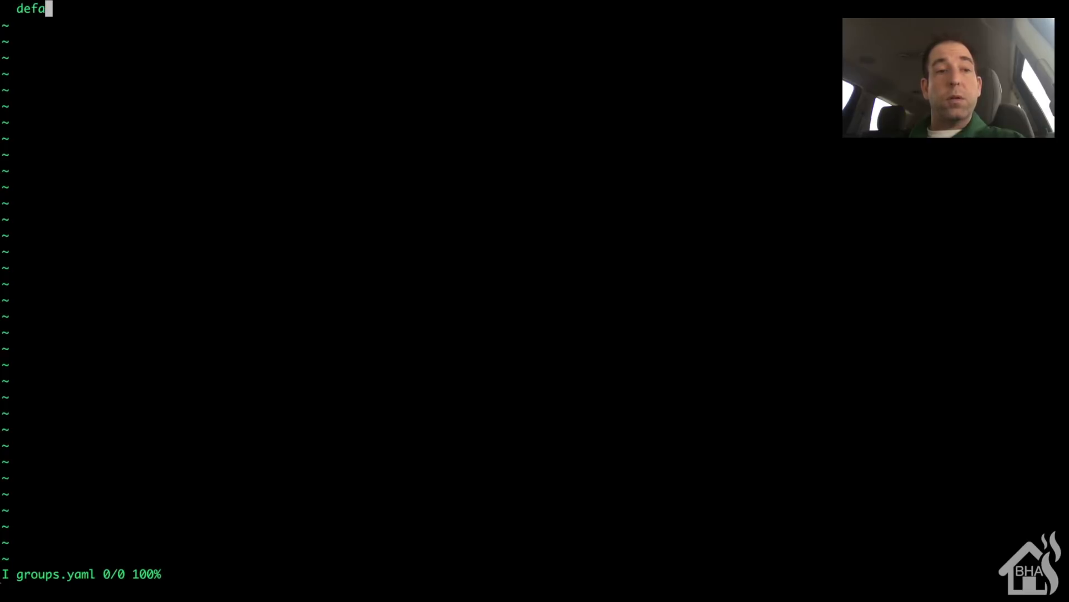
text(ult_view:)
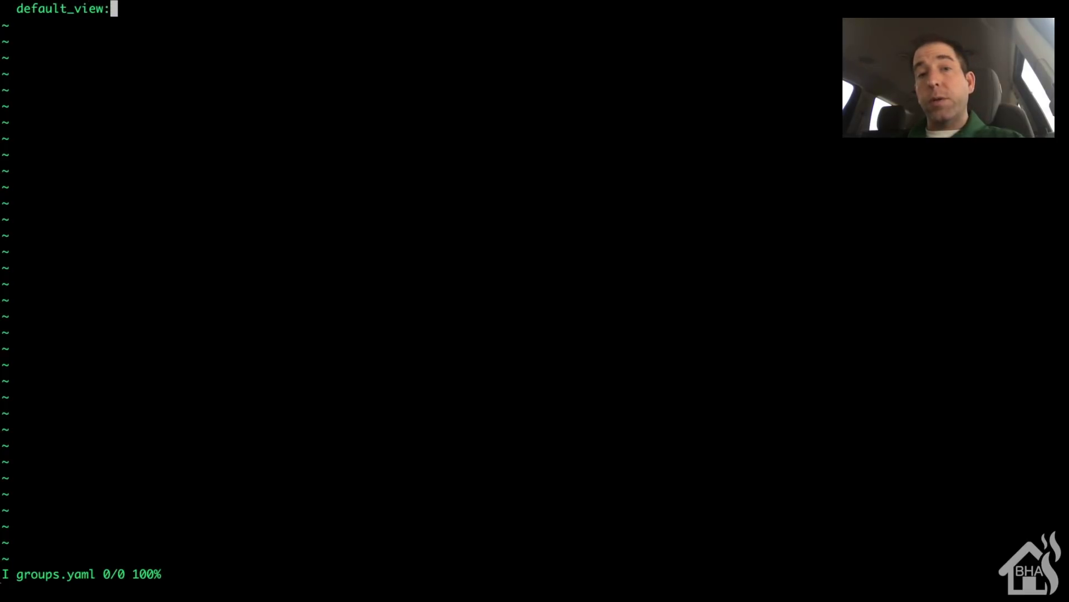
key(Return)
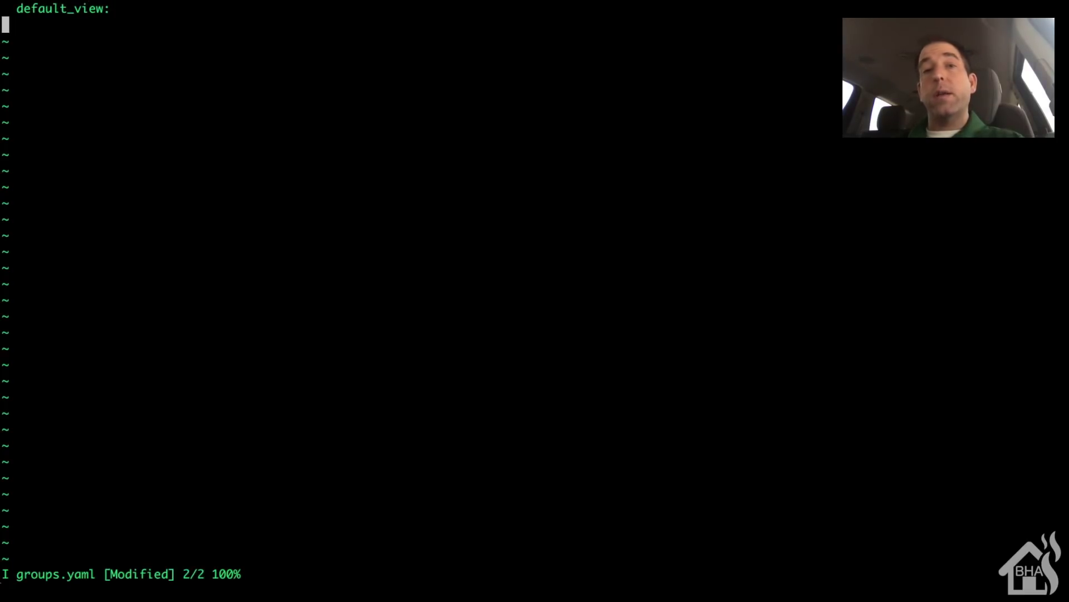
text(nam)
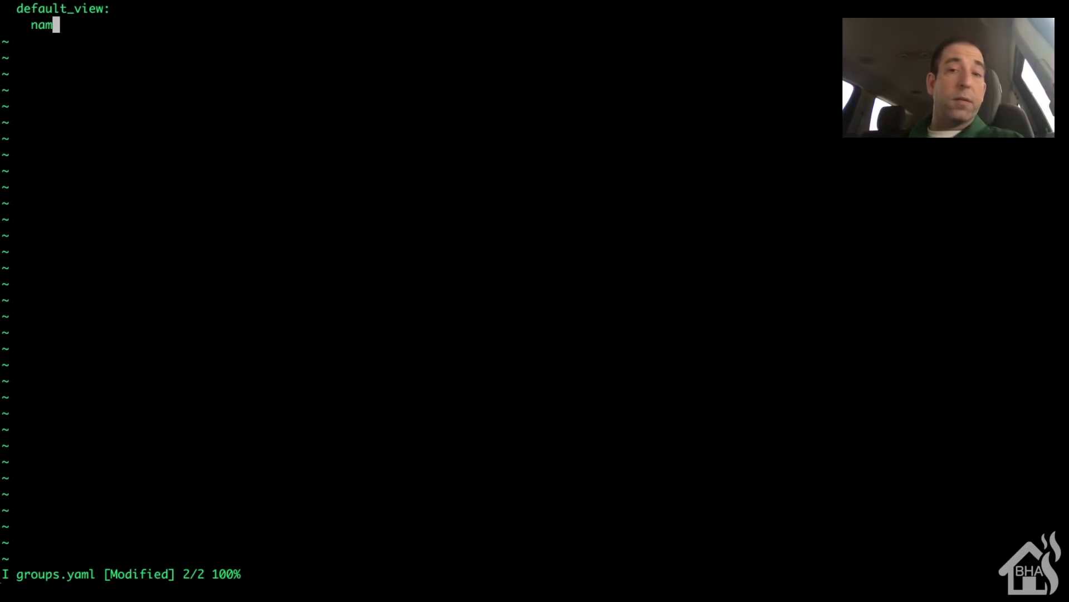
text(e: Main)
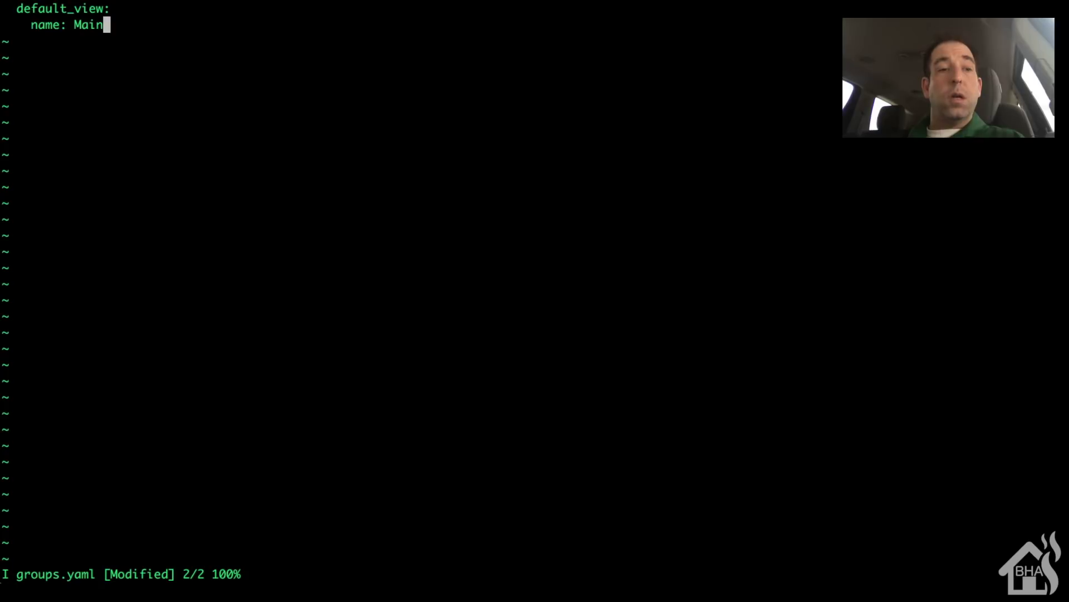
key(Return)
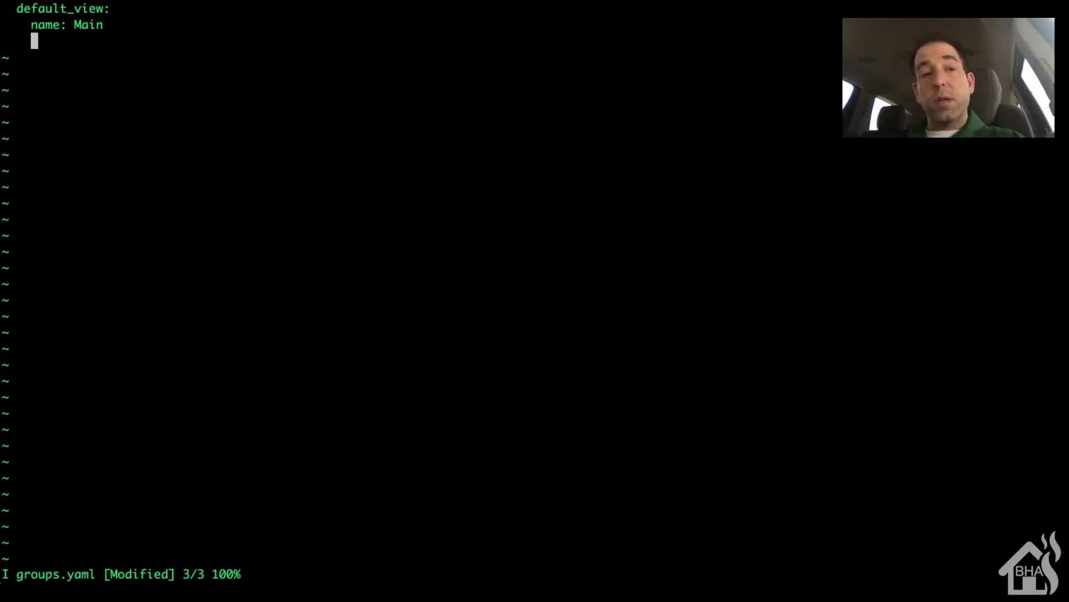
text(view:)
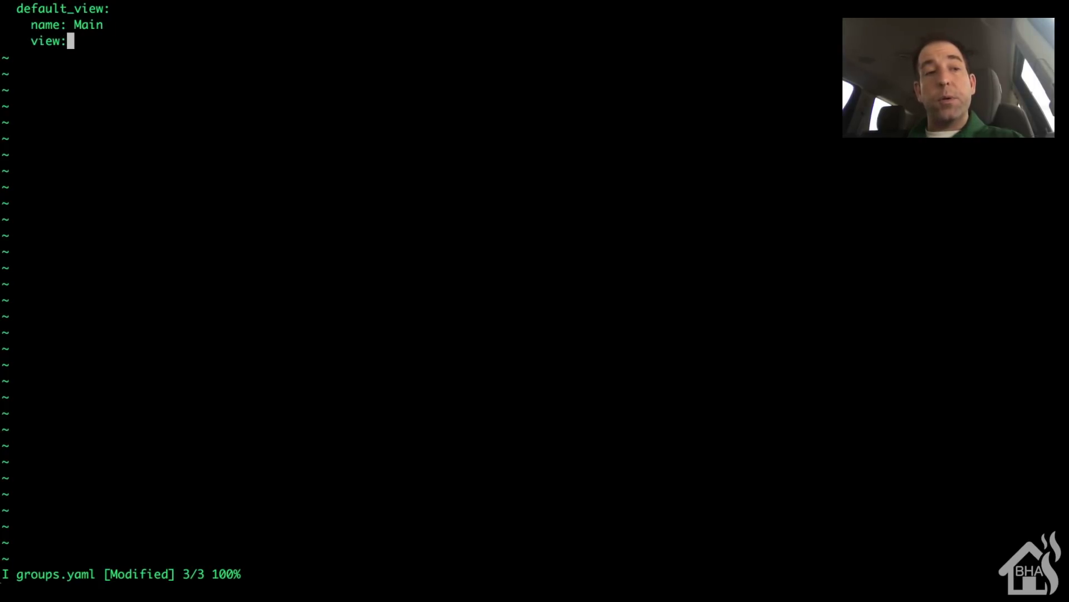
text( yes)
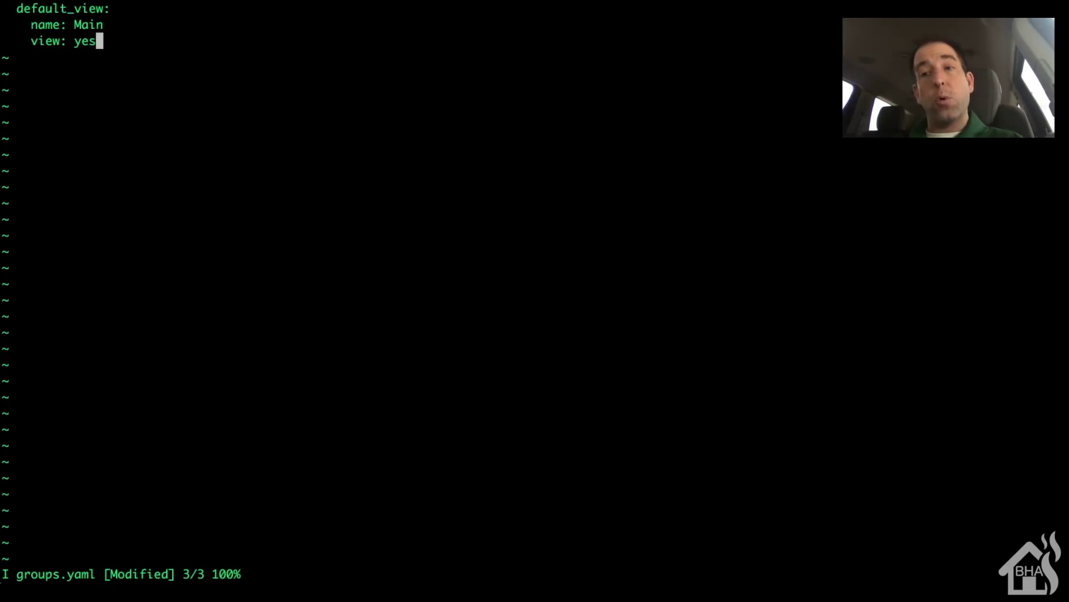
- List switch.phoneplug, input_select.hass_theme and weather.dark_sky as entities, then begin kitchen_view
key(Return)
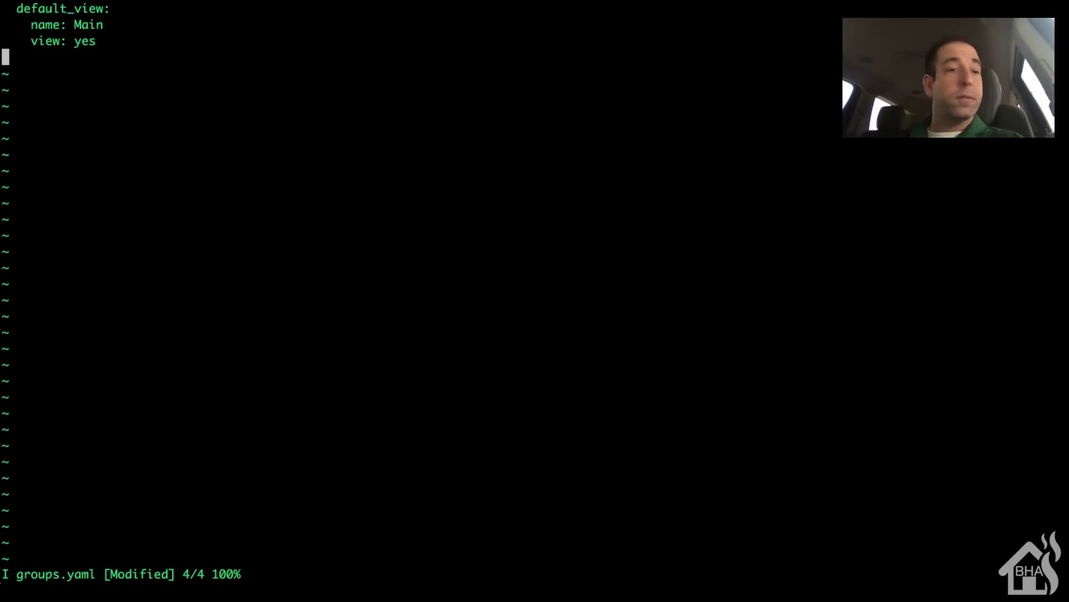
text(en)
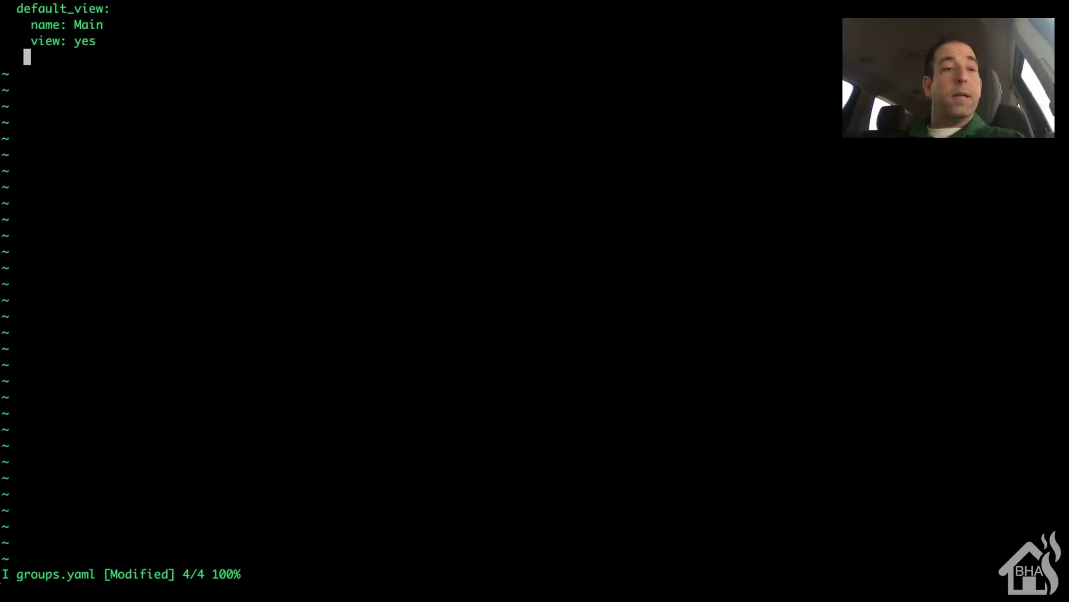
text(tities:)
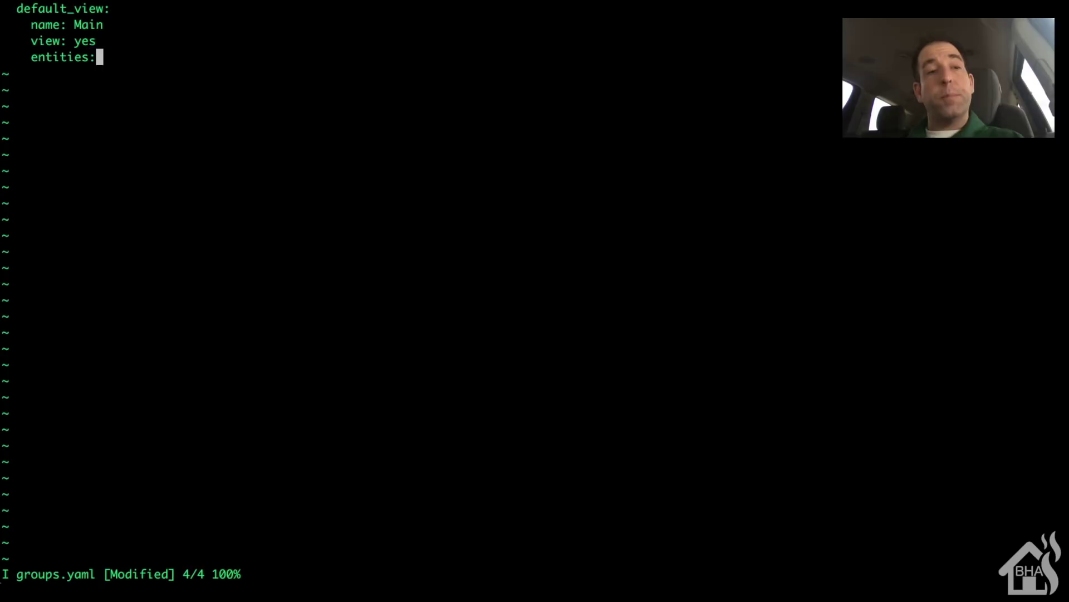
key(Return)
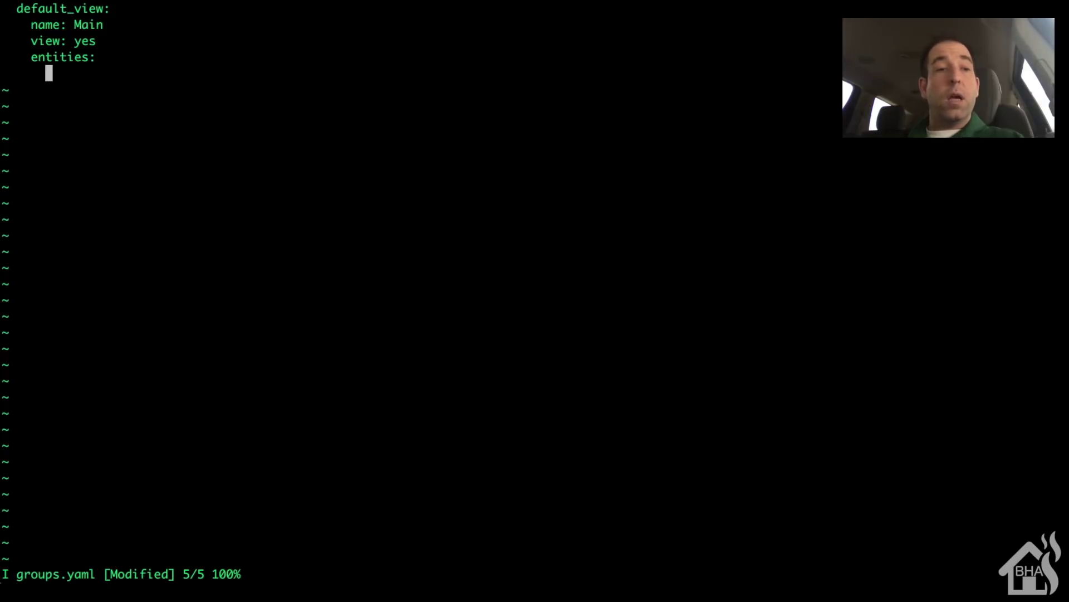
text(- )
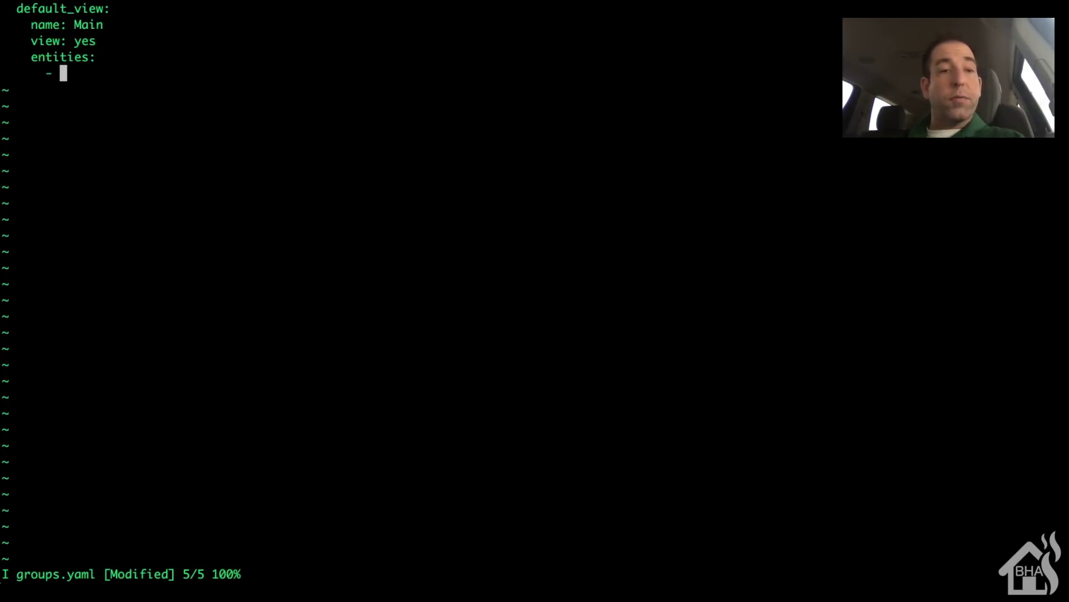
text(switch.)
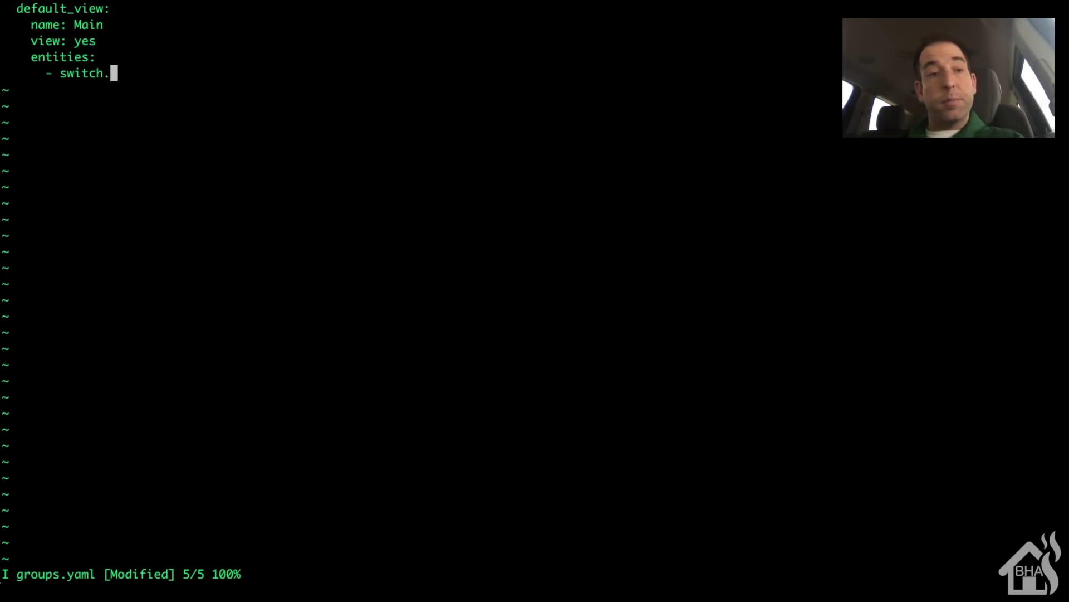
text(phoneplug)
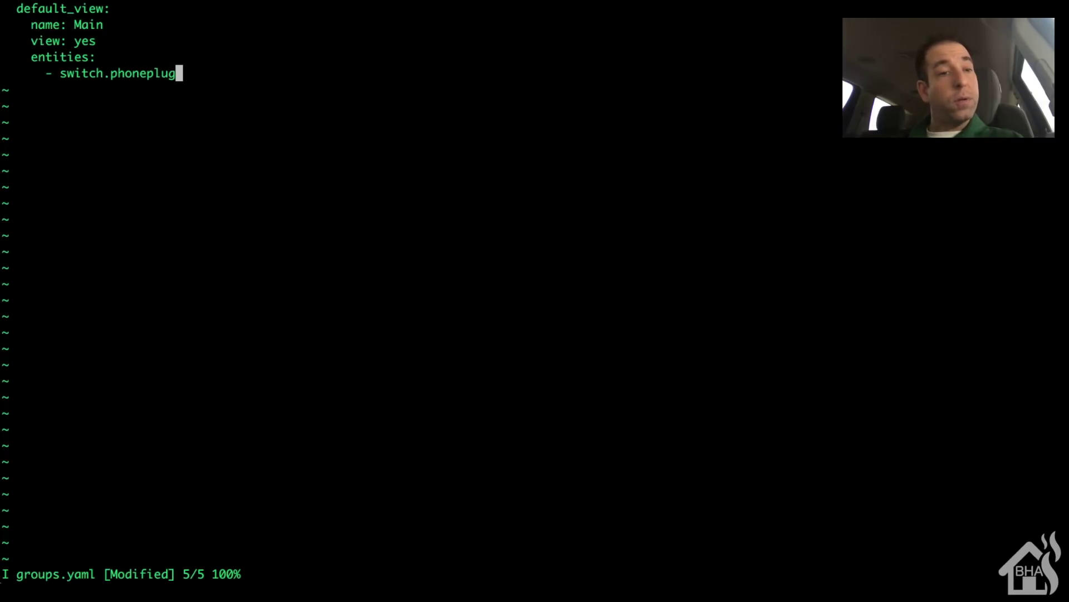
key(Return)
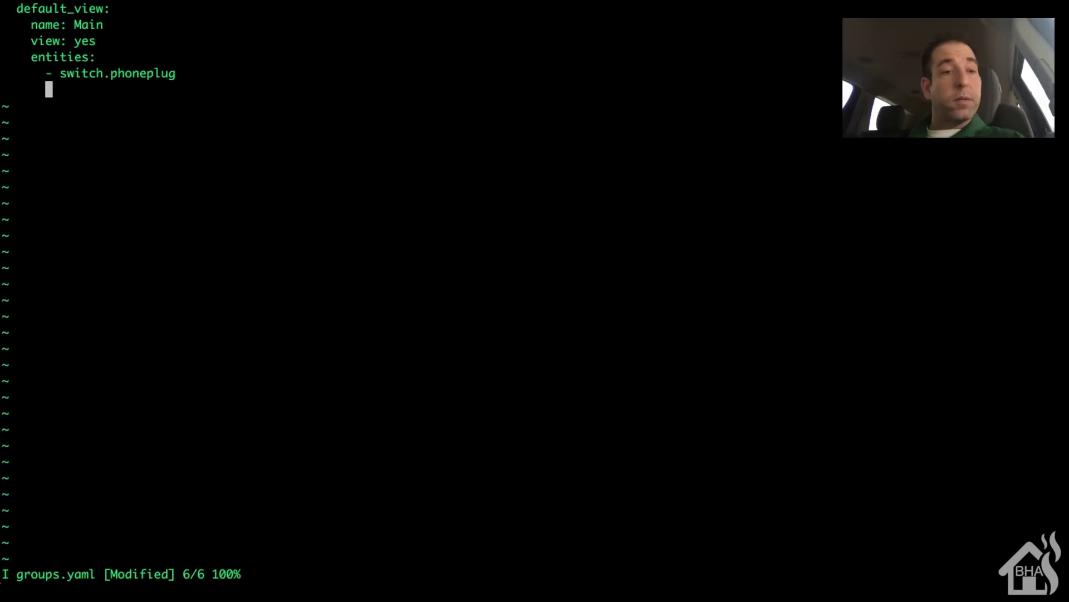
text(- inpu)
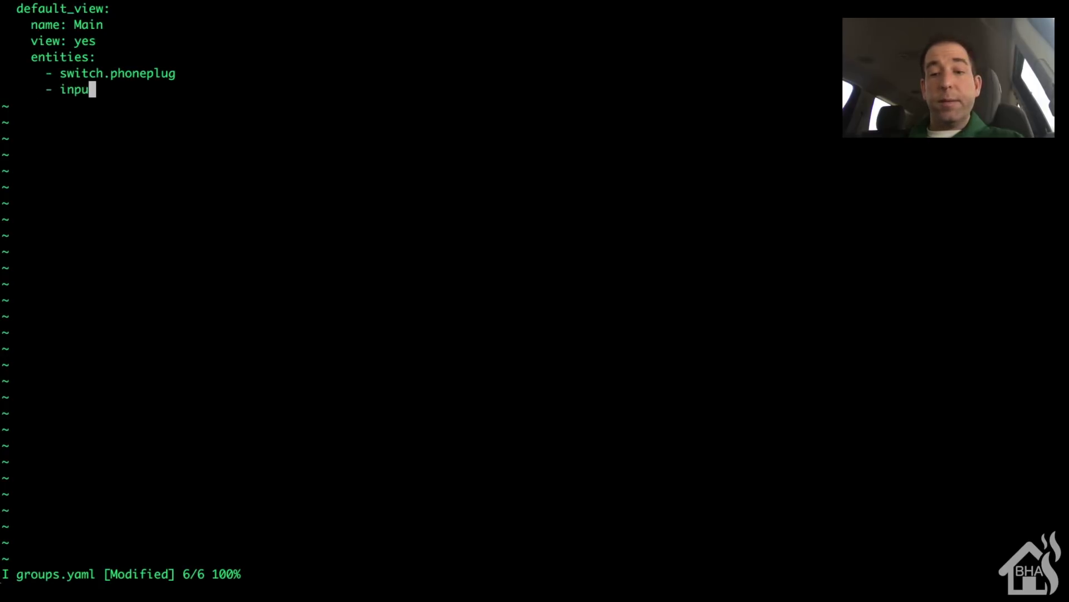
text(t_select)
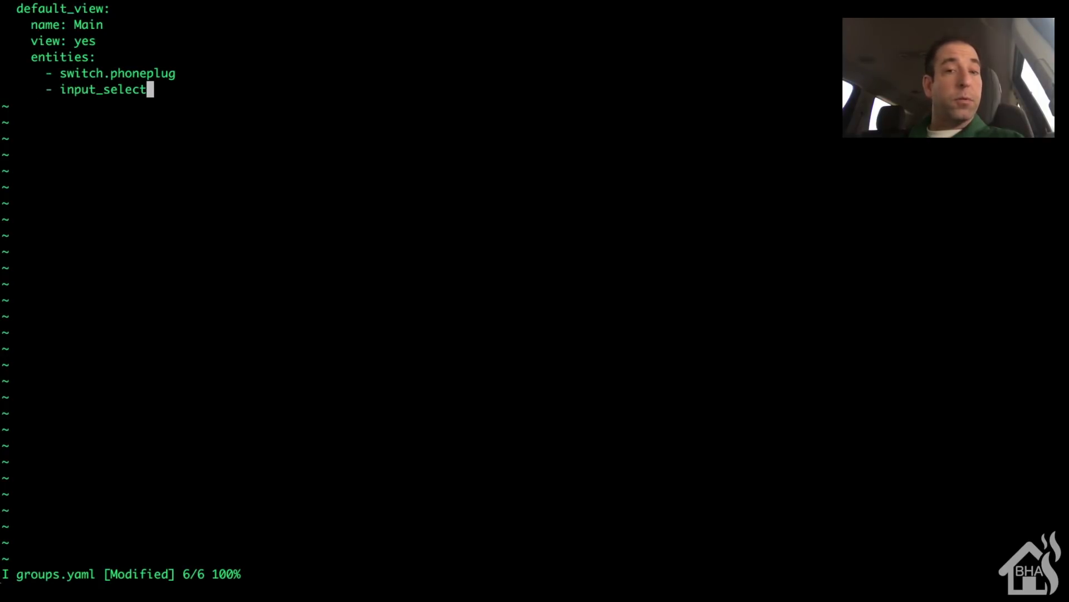
text(.hass_the)
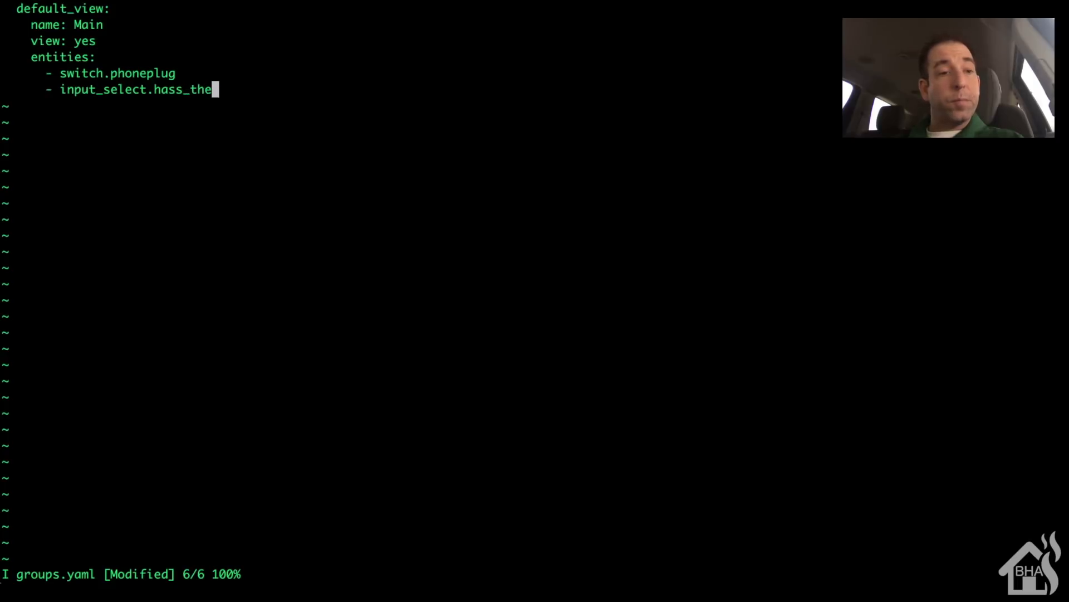
text(me)
key(Return)
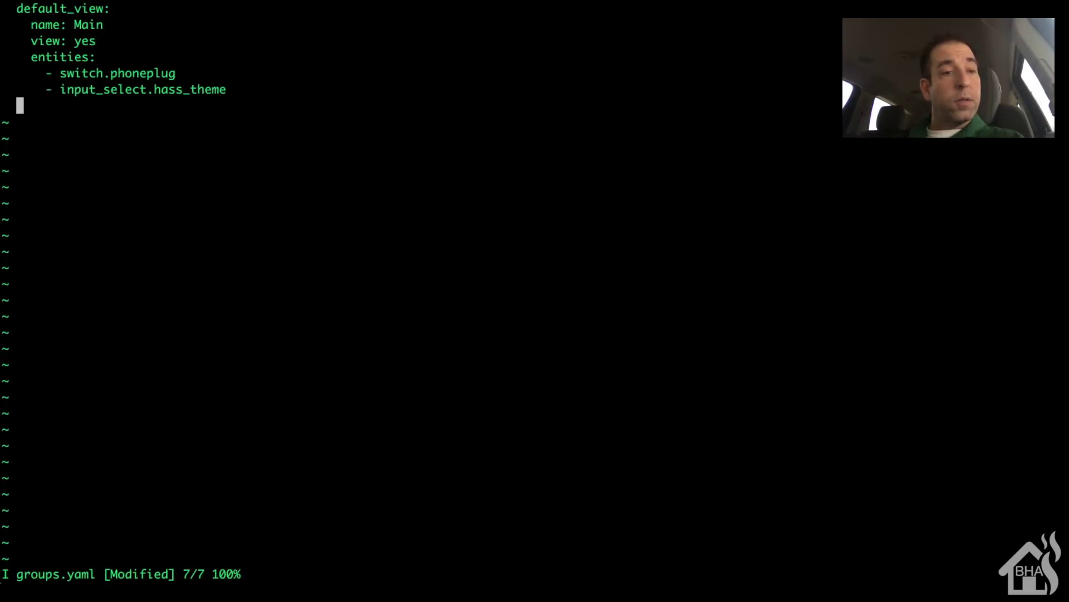
text(- we)
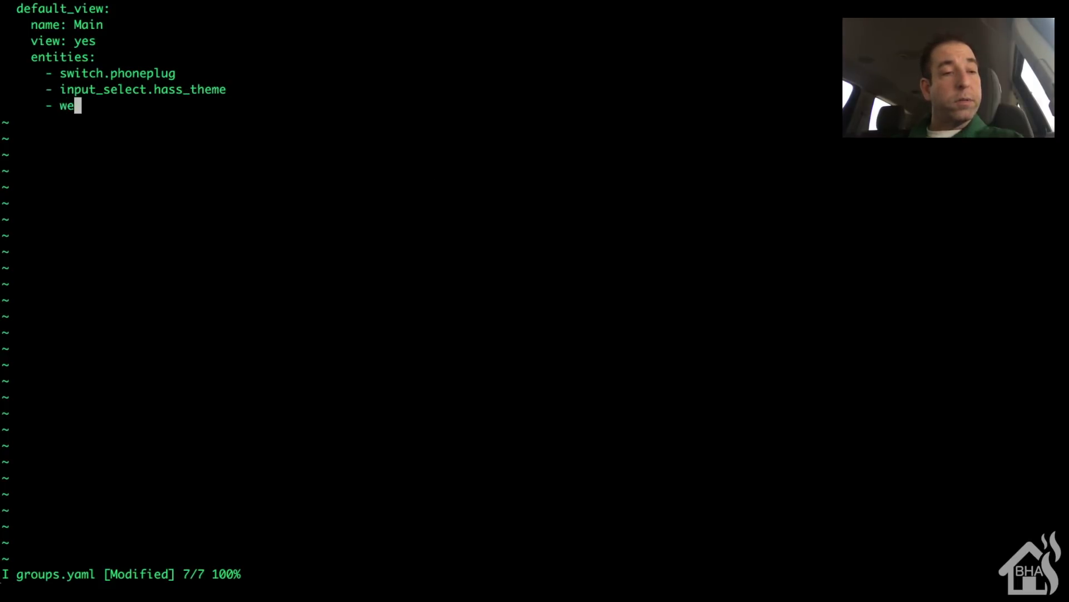
text(ather.d)
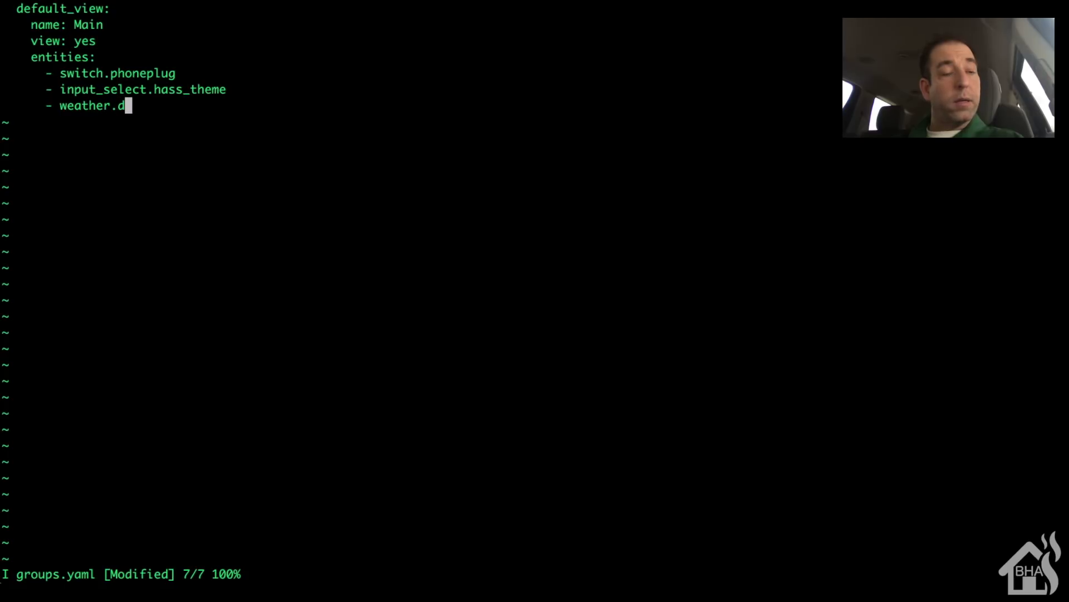
text(ark_sky)
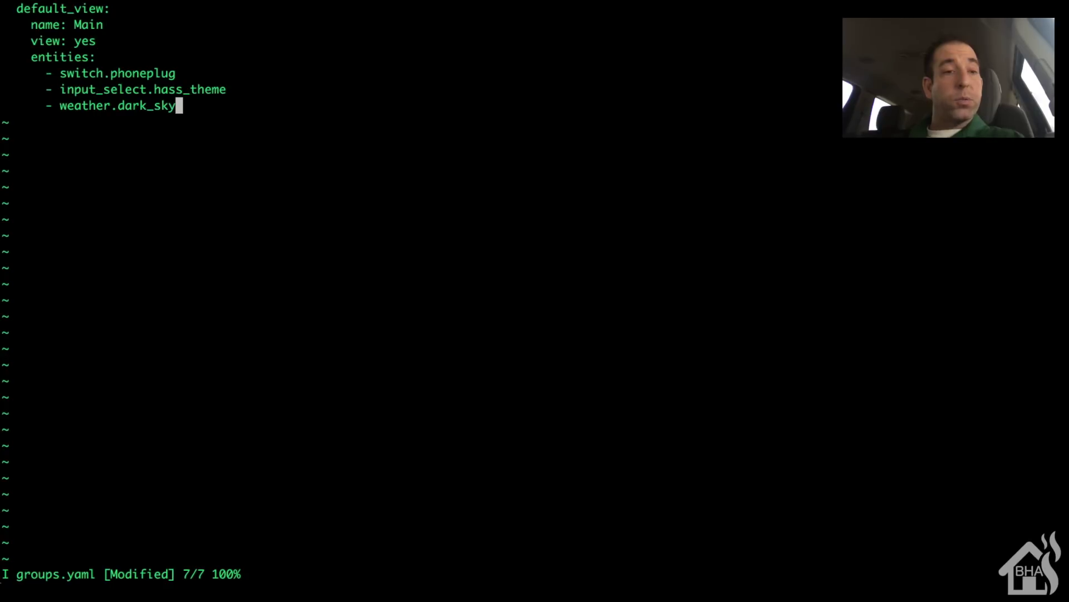
key(Return)
key(Return)
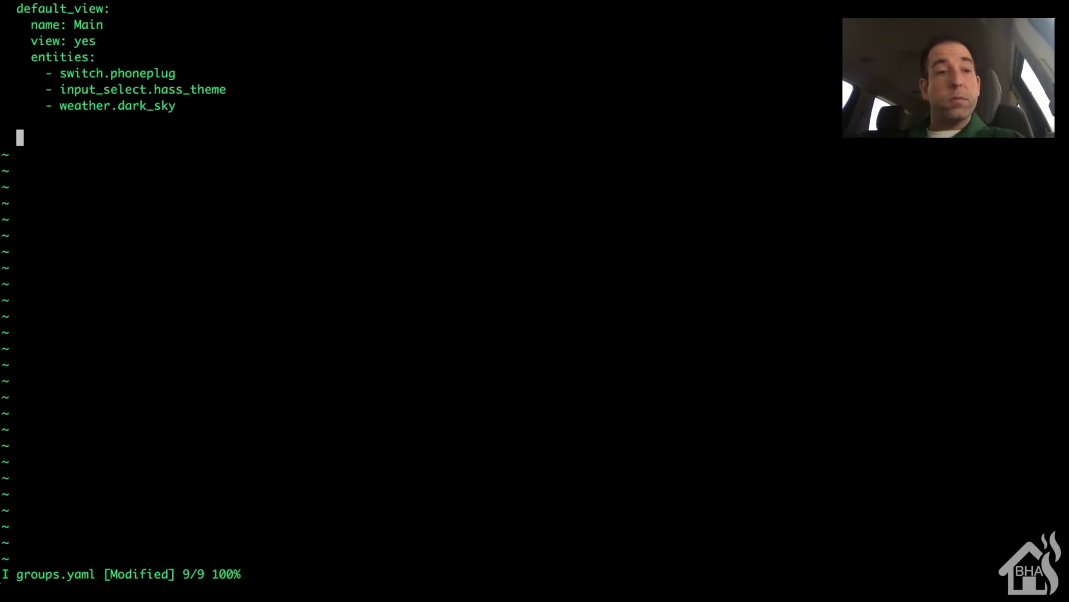
text(kitchen_)
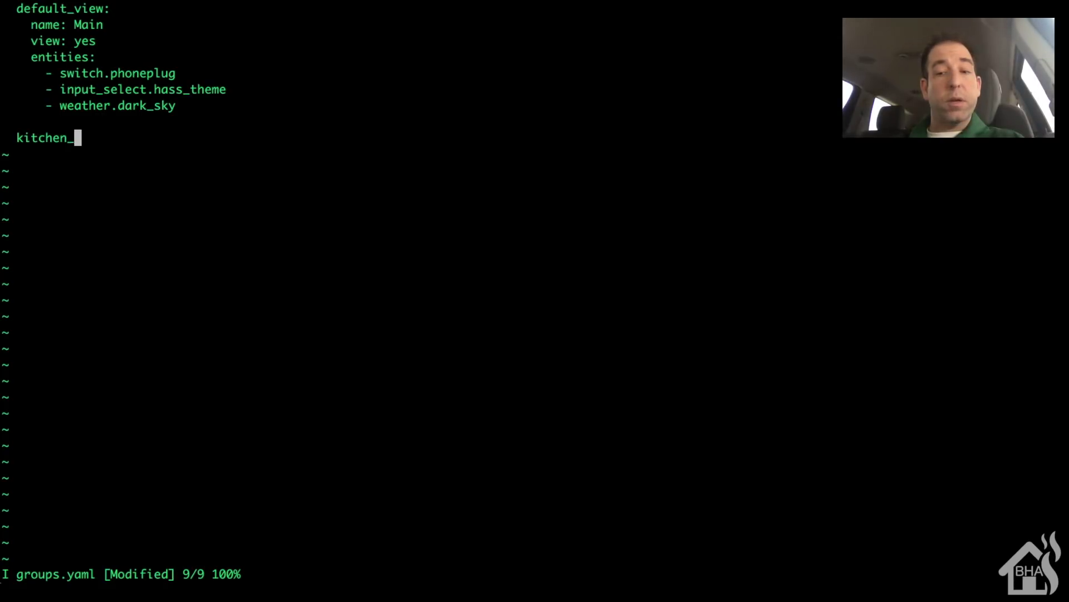
text(view:)
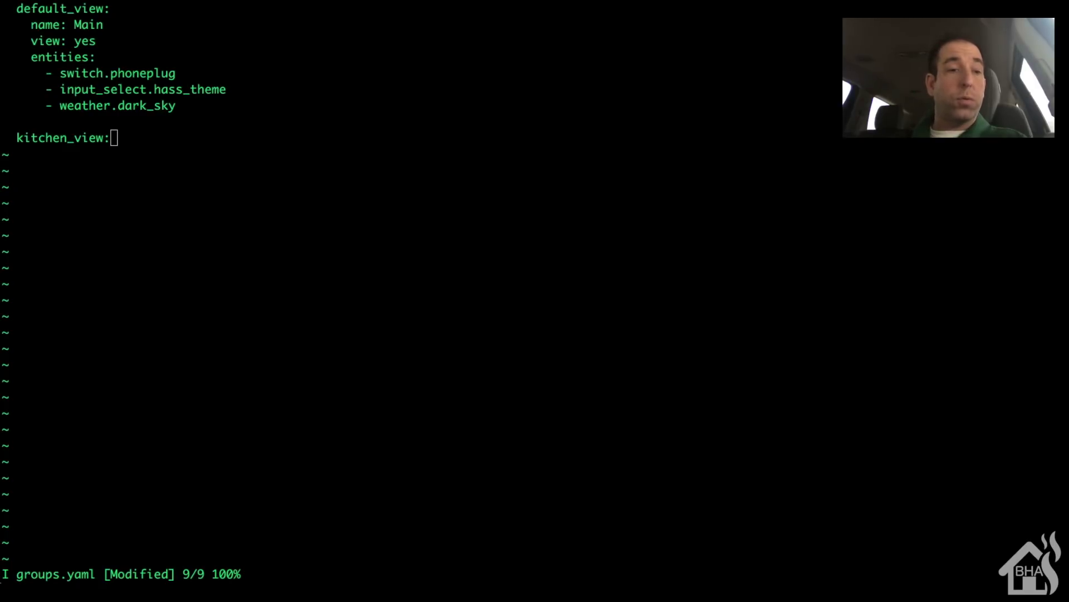
- Give kitchen_view the name Kitchen and view: yes
click(530, 122)
key(Return)
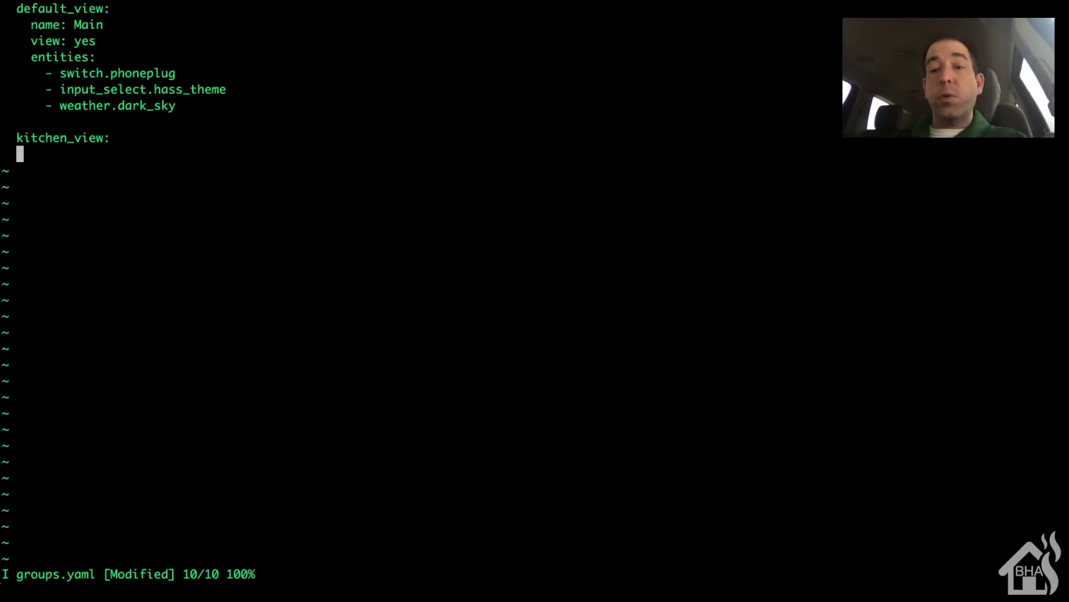
text(name:)
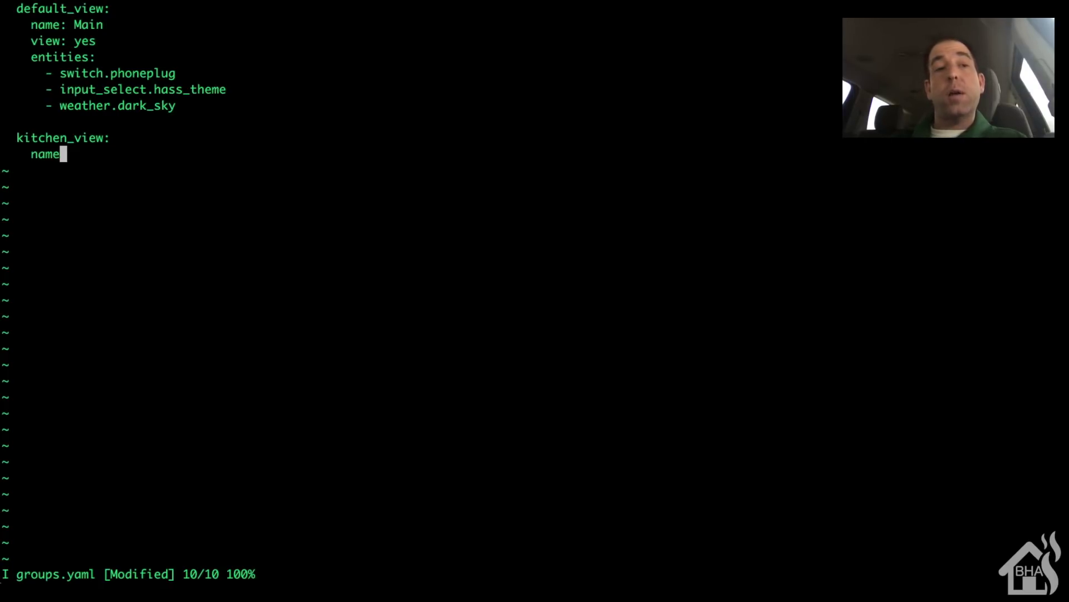
key(BackSpace)
key(BackSpace)
text(: )
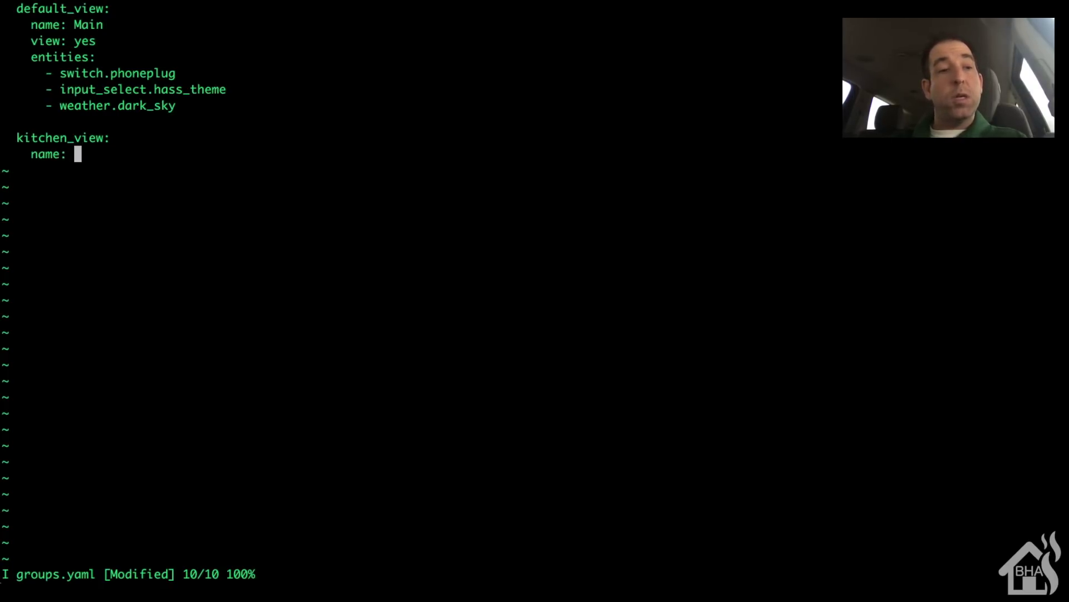
text(Kitchen)
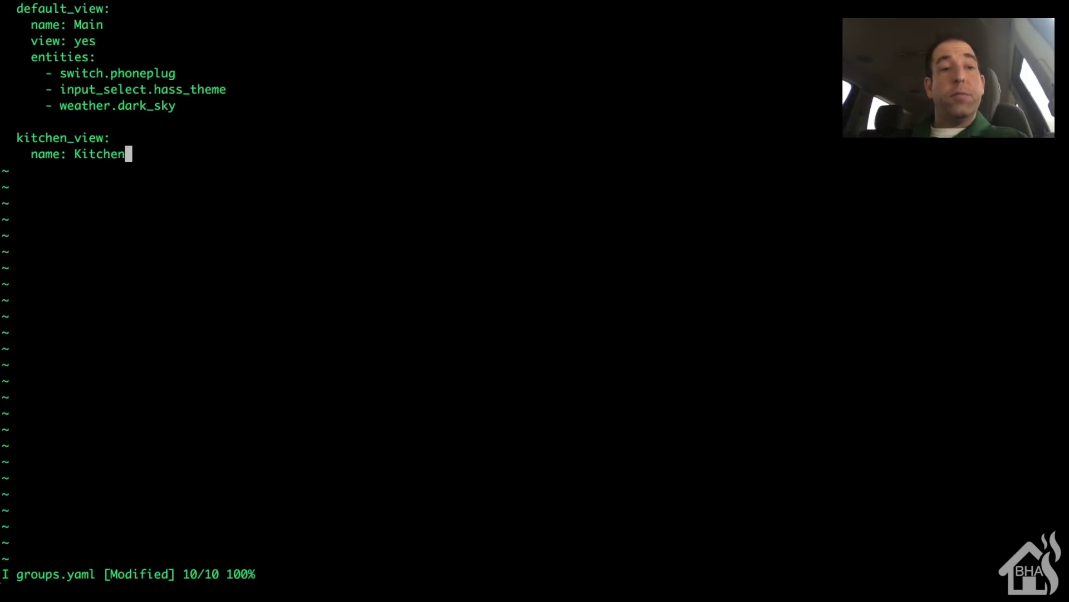
key(Return)
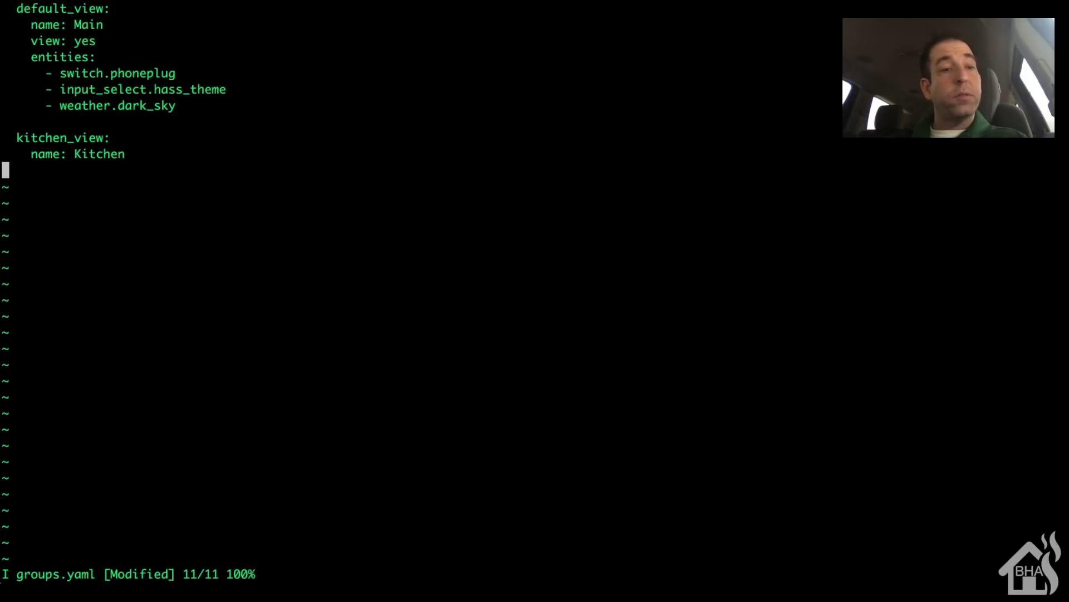
text(vi)
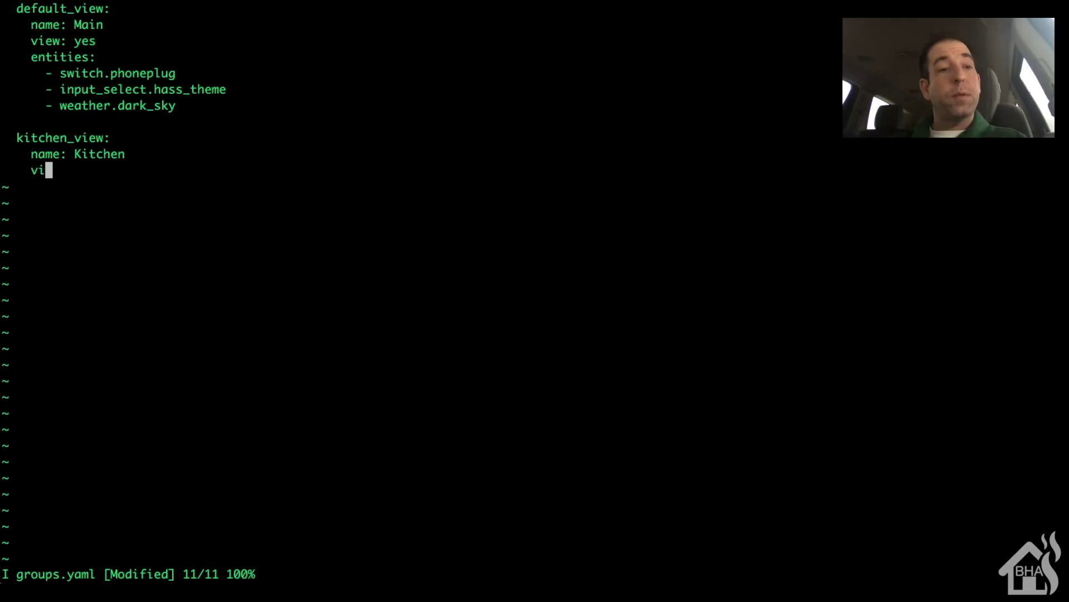
text(ew: yes)
key(BackSpace)
key(BackSpace)
key(BackSpace)
text(yes)
- List light.kitchen_lights, light.kitchen_cabinet_lights and switch.kitchentv as the Kitchen view's entities
key(Return)
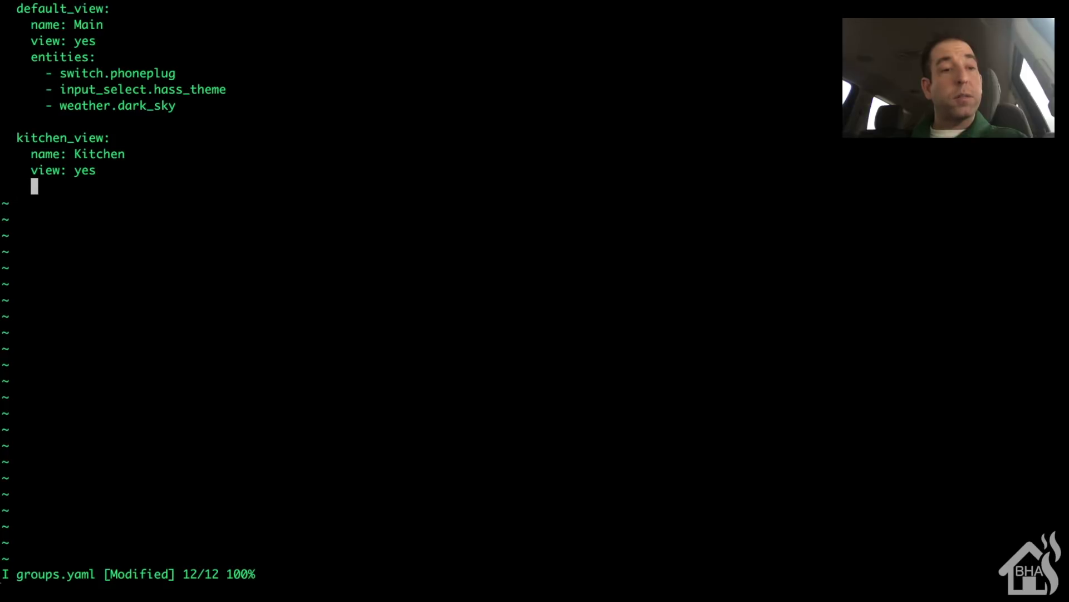
text(entities)
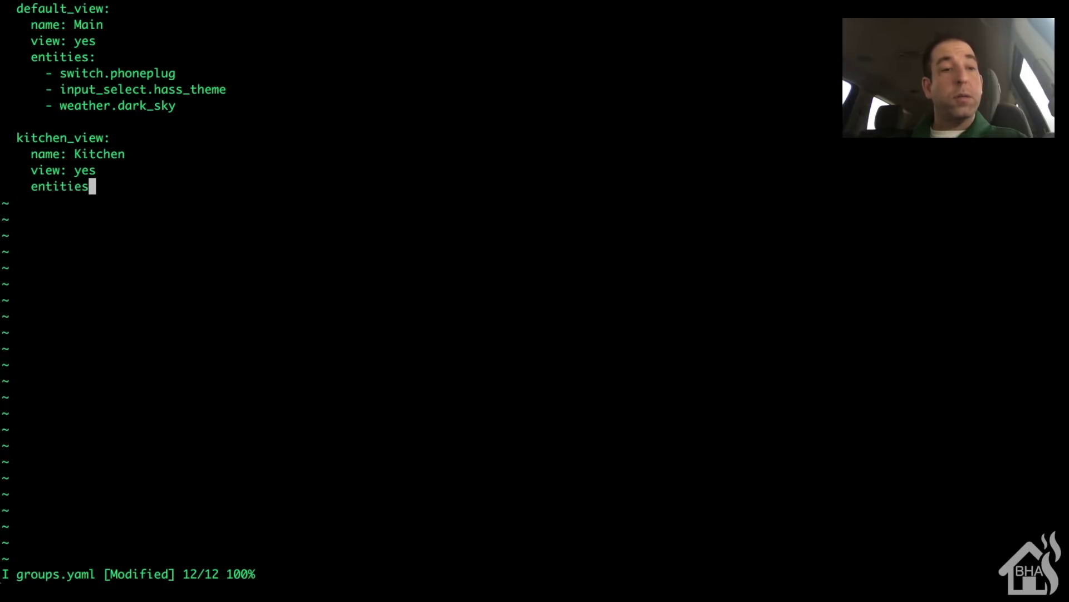
text(:)
key(Return)
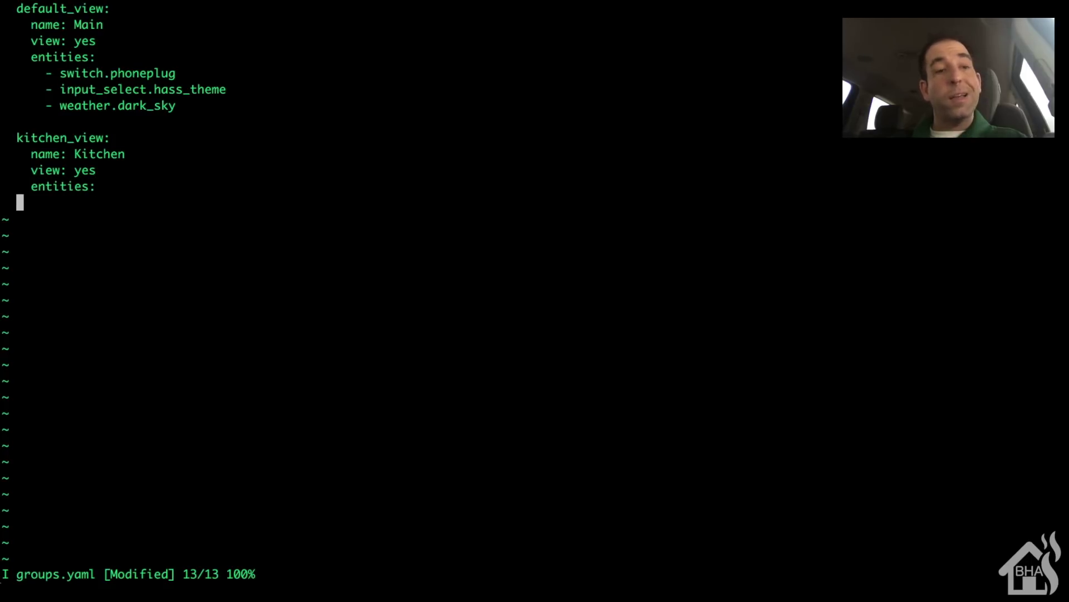
text(- )
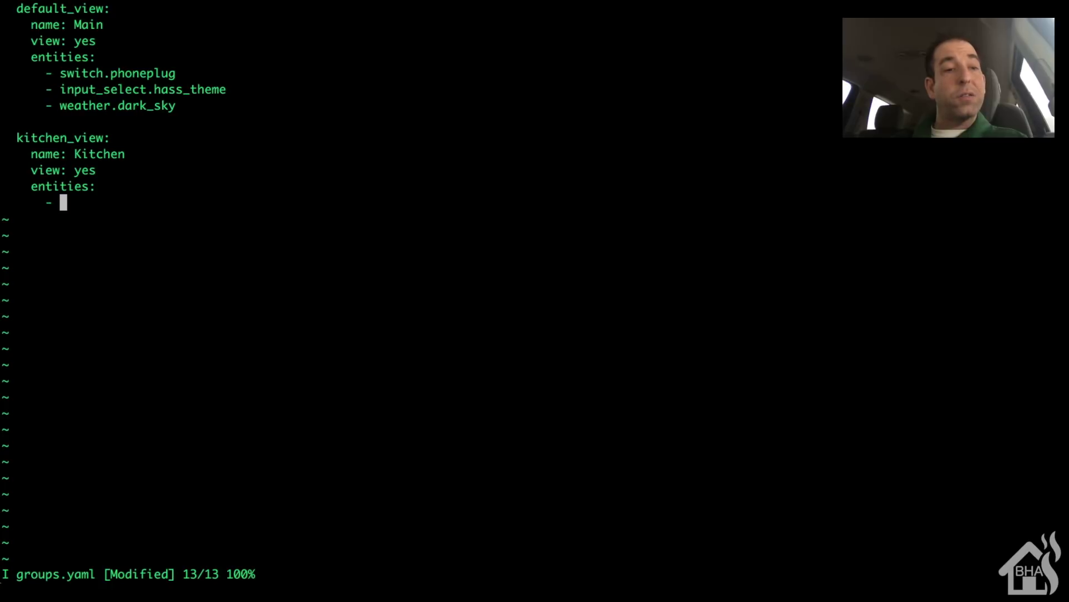
text(light.)
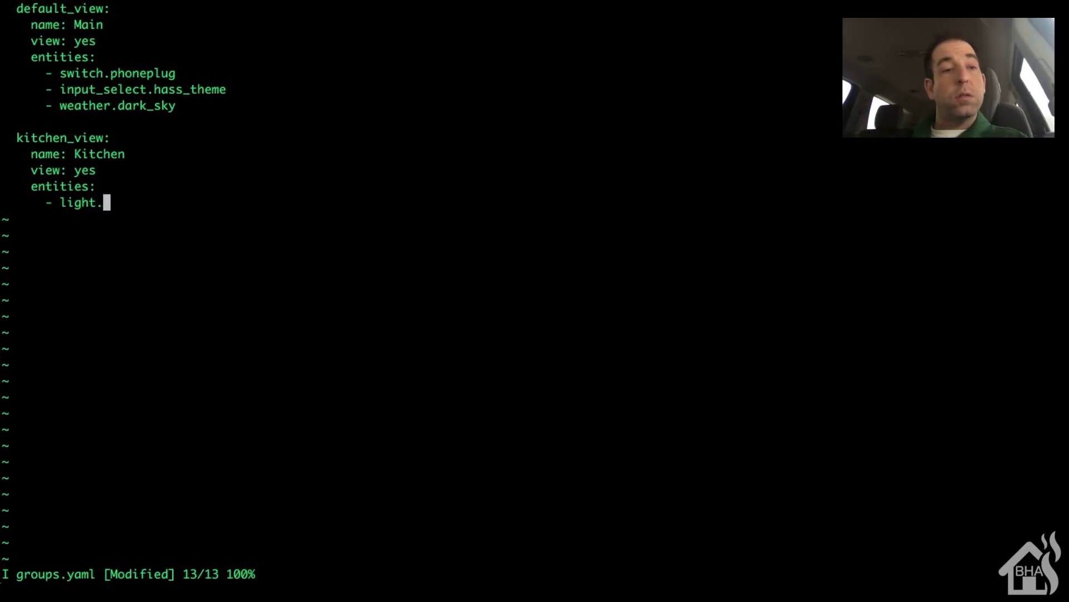
text(kitchen_)
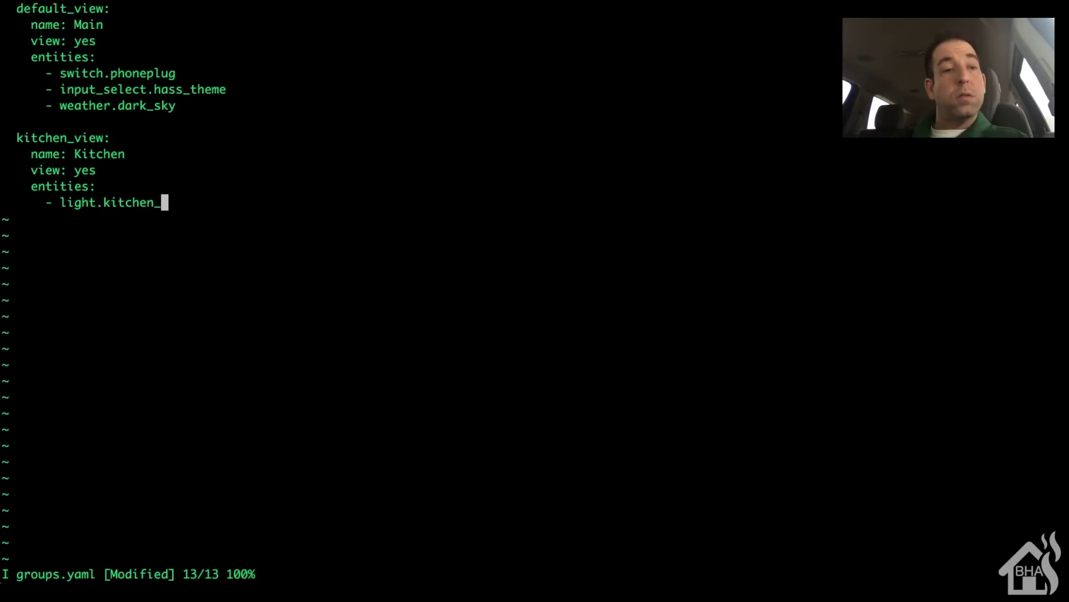
text(lights)
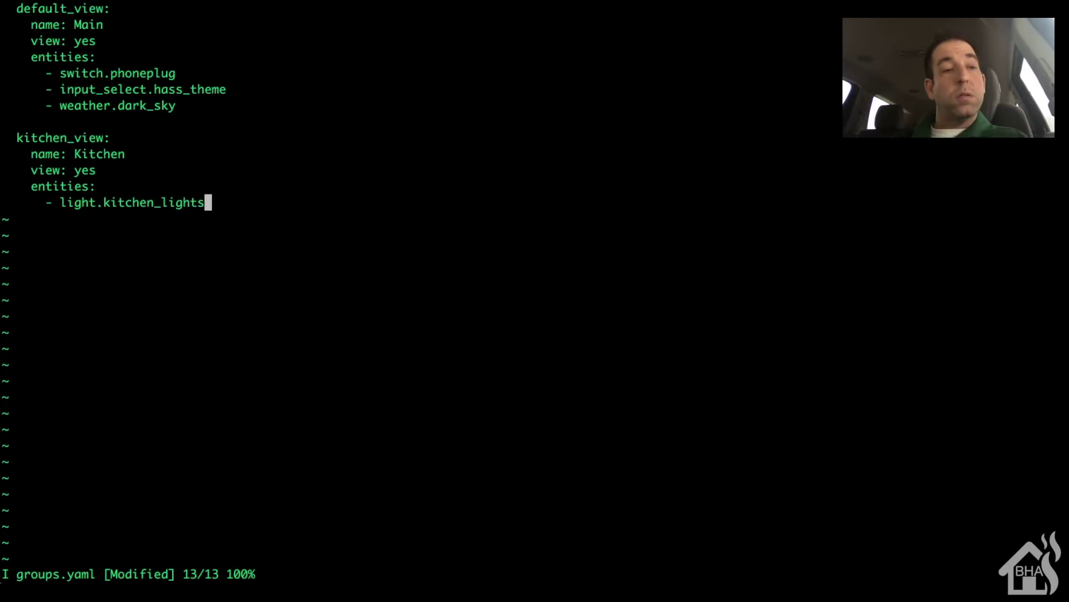
key(Return)
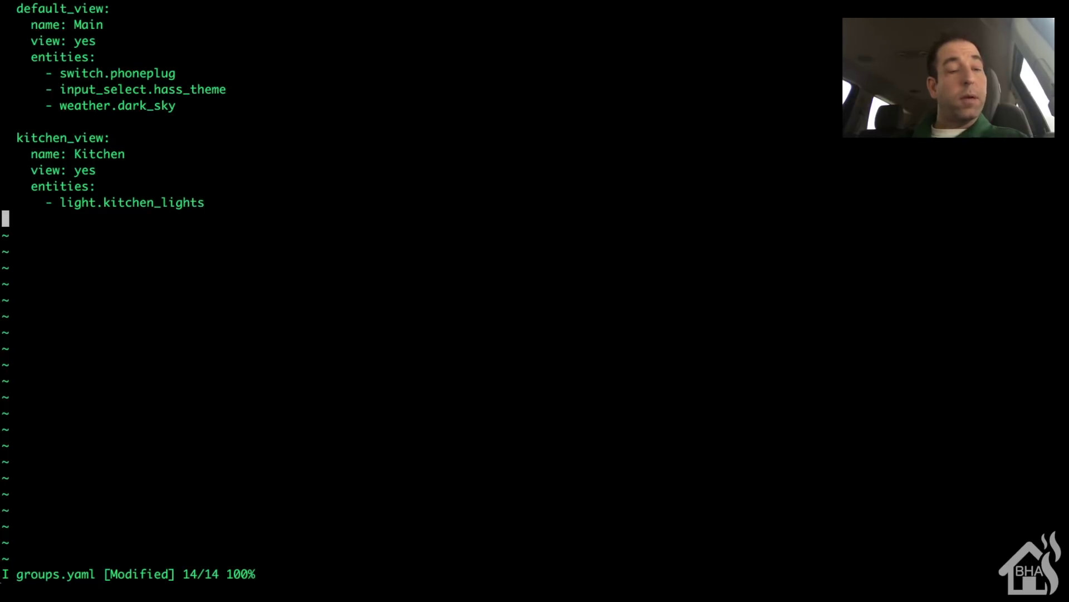
text(- )
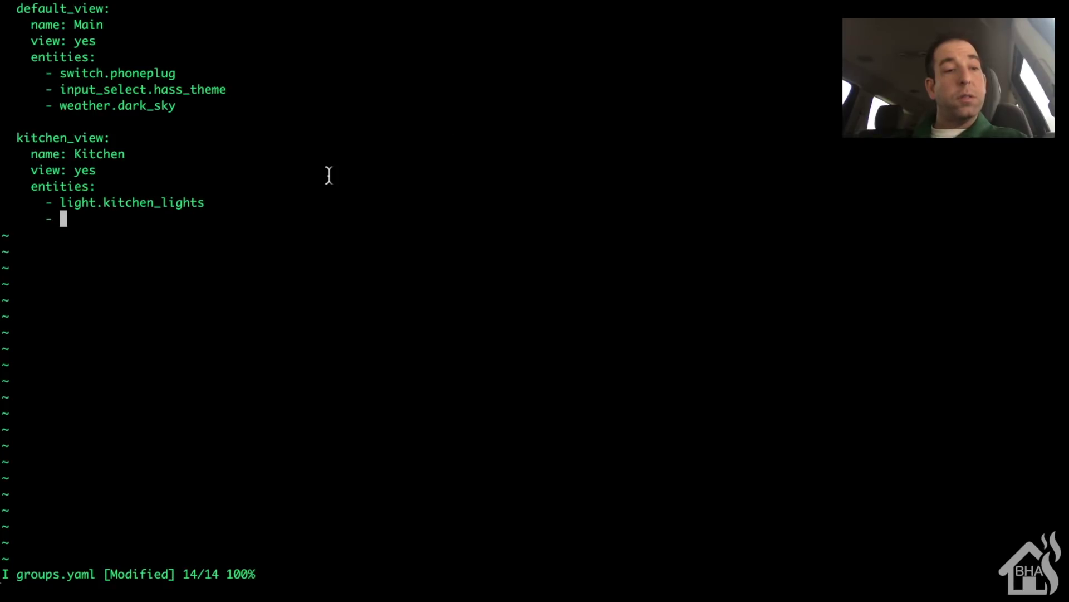
text(light.)
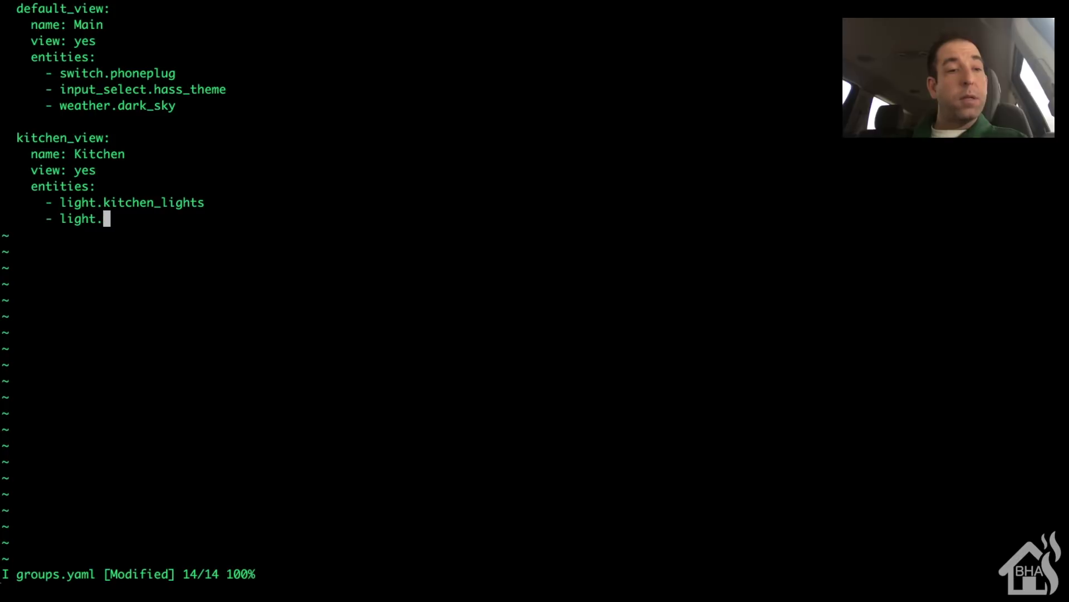
text(k)
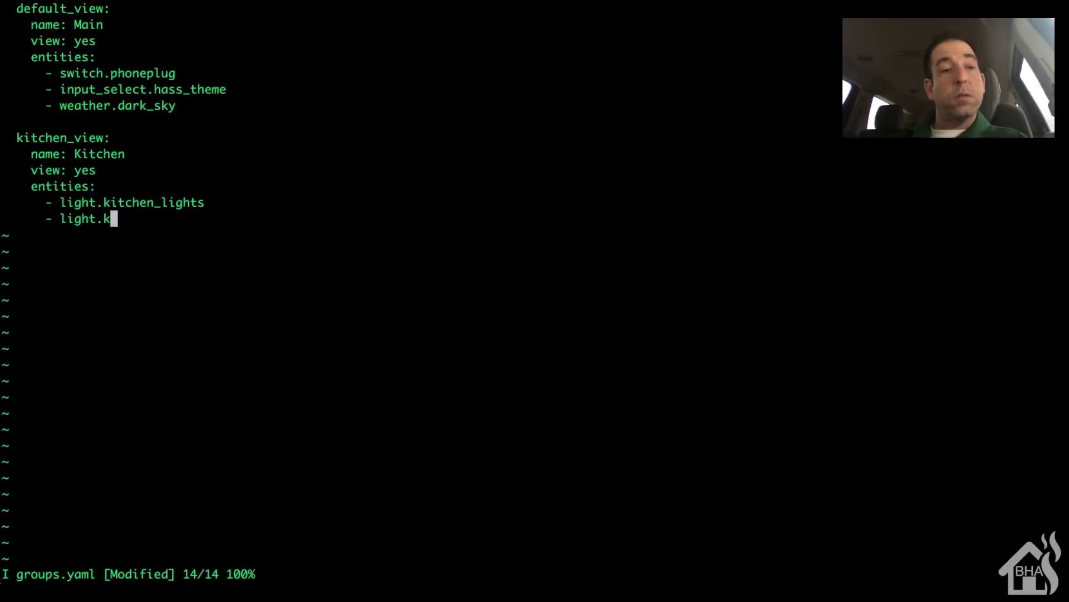
text(itchen_)
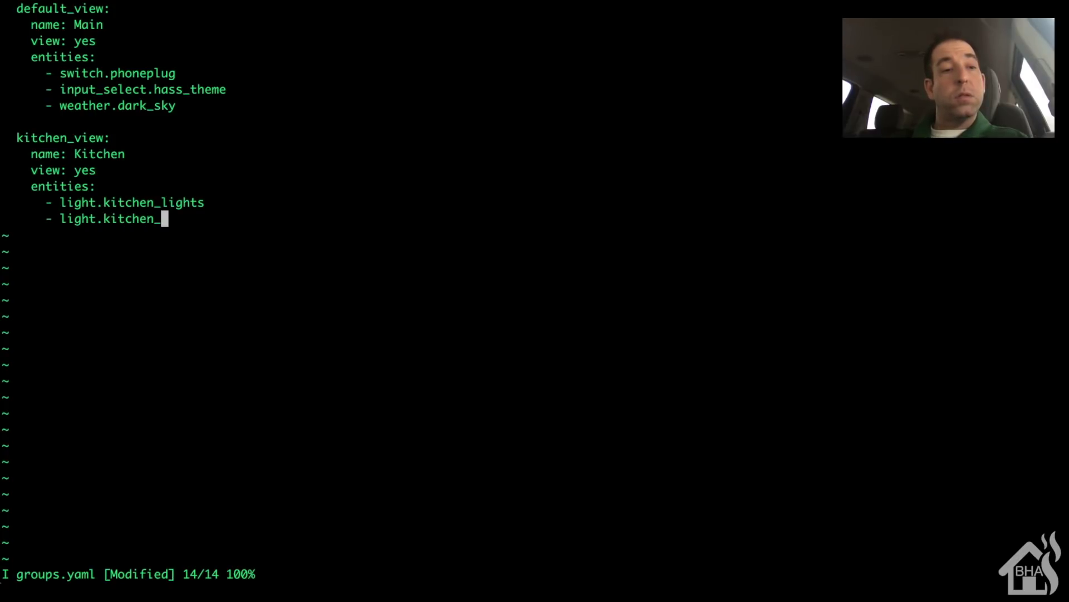
text(cabinet_lights)
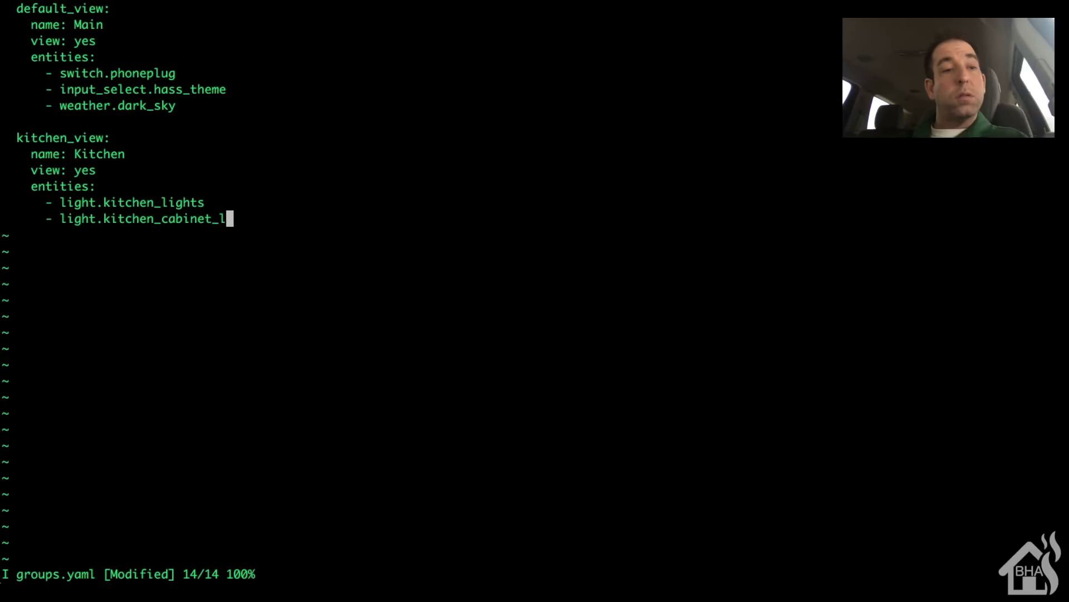
key(Return)
text(- )
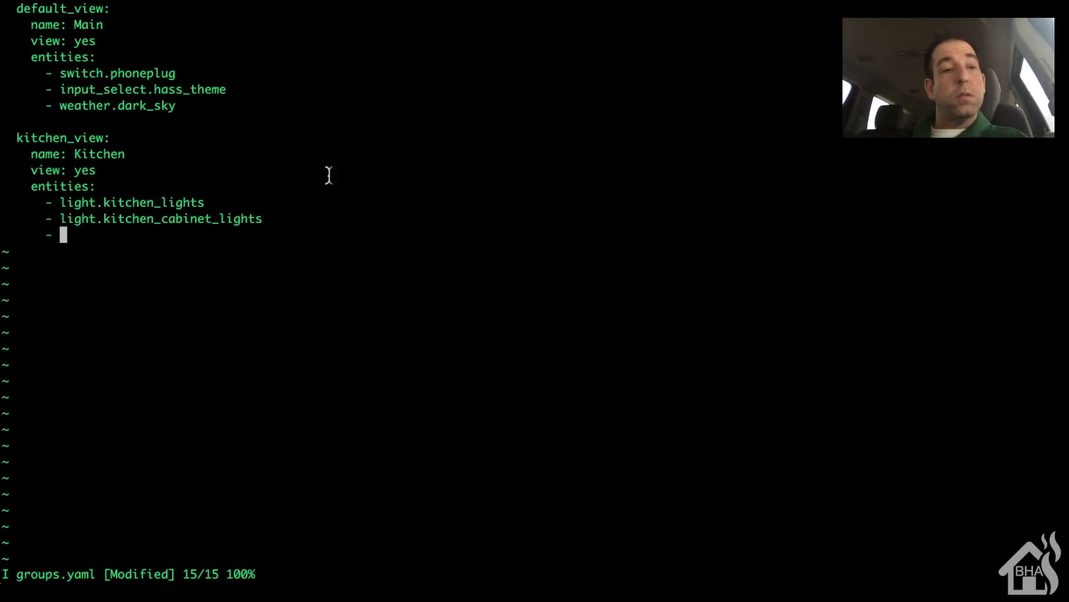
text(switch)
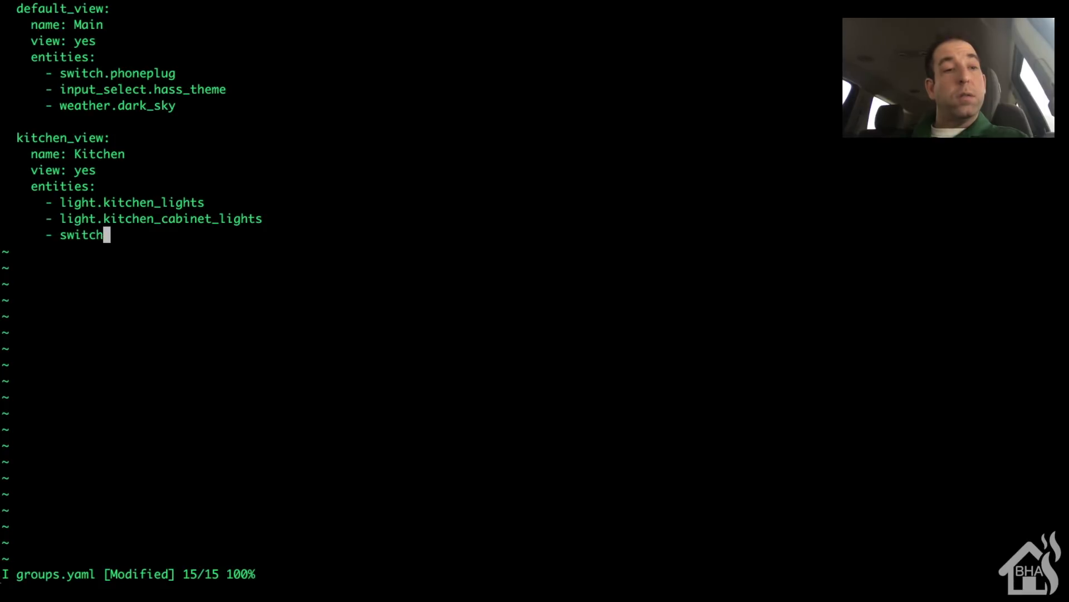
text(.kit)
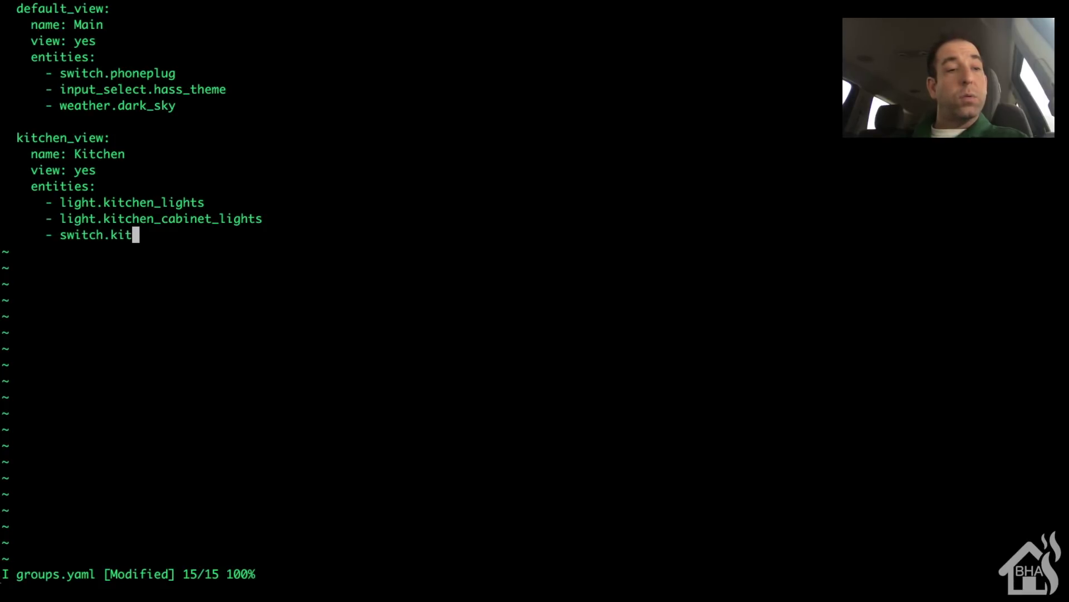
text(chentv)
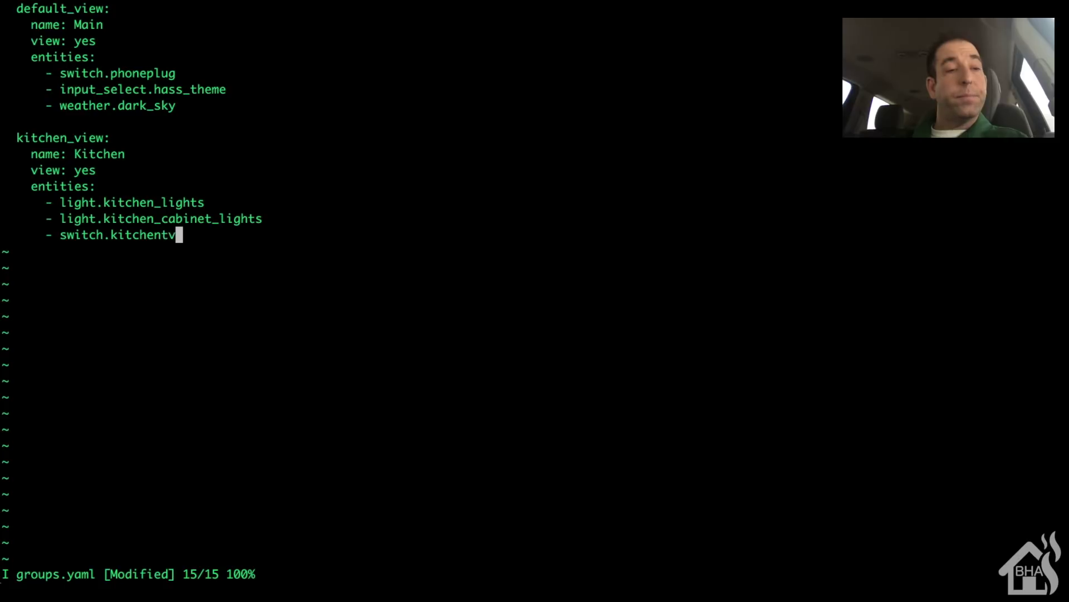
key(Escape)
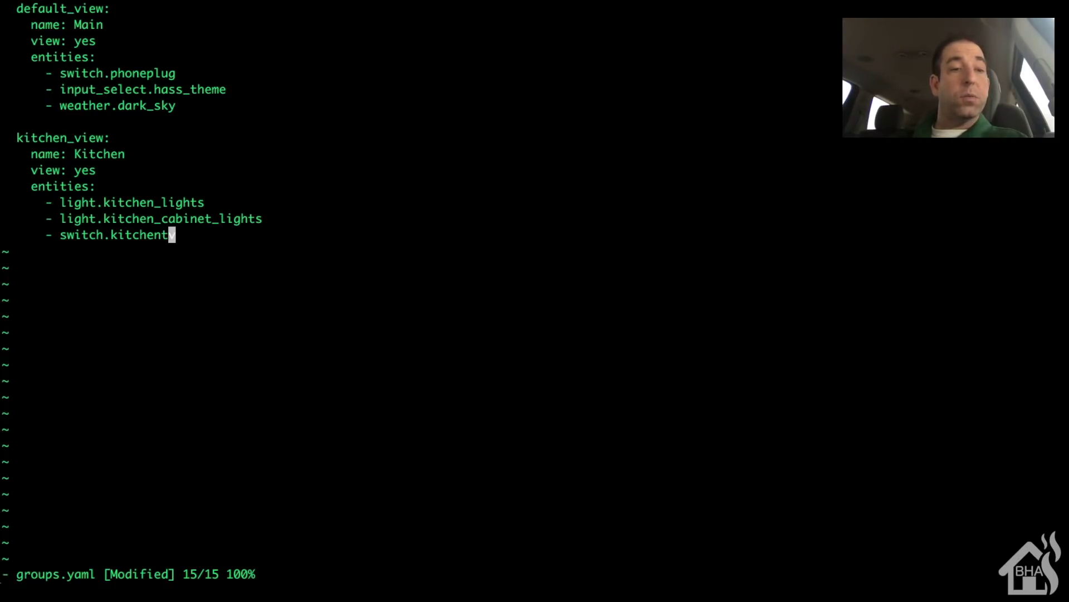
- Save groups.yaml with :wq! and run 'hassio homeassistant restart'
key(shift+semicolon)
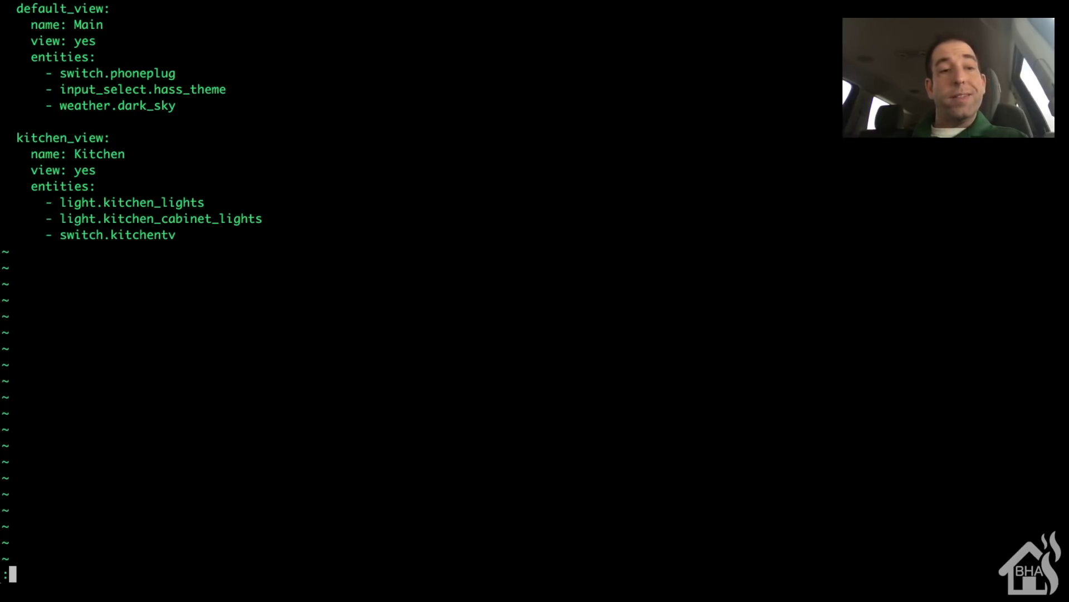
text(wq)
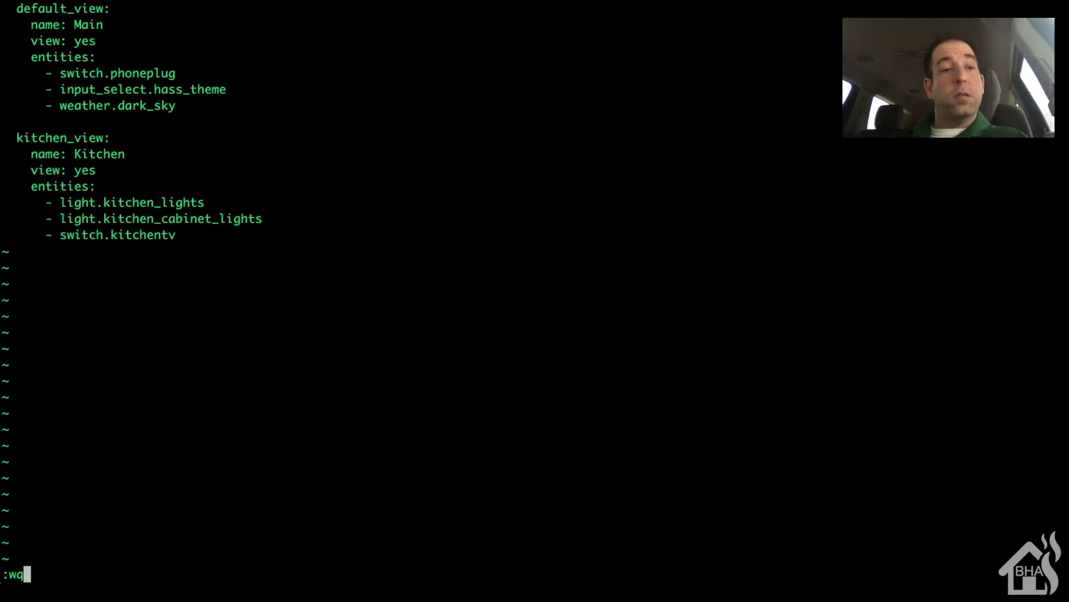
text(!)
key(Return)
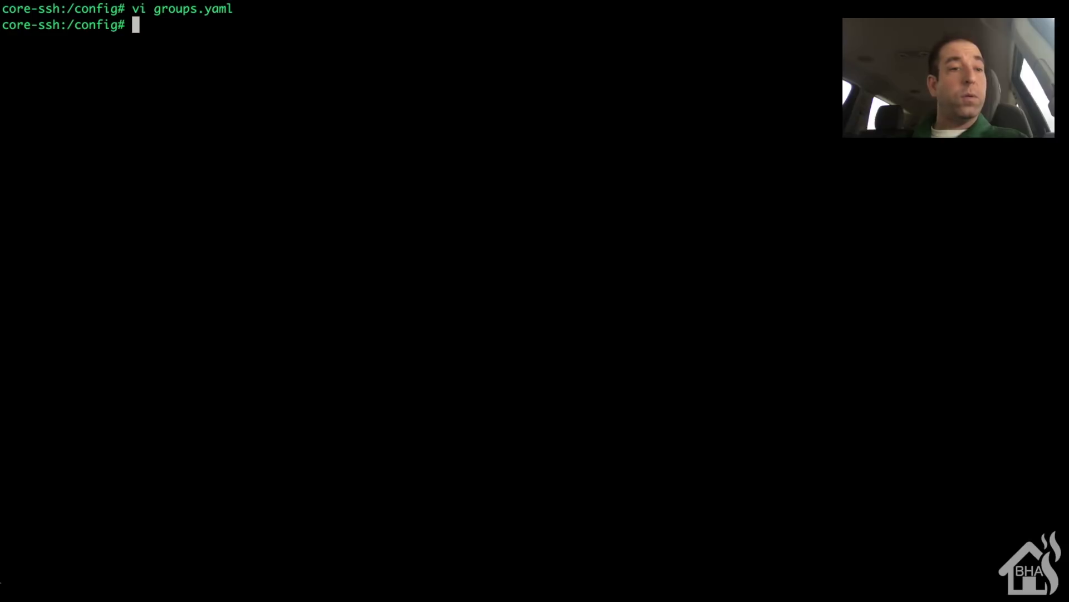
text(hassio )
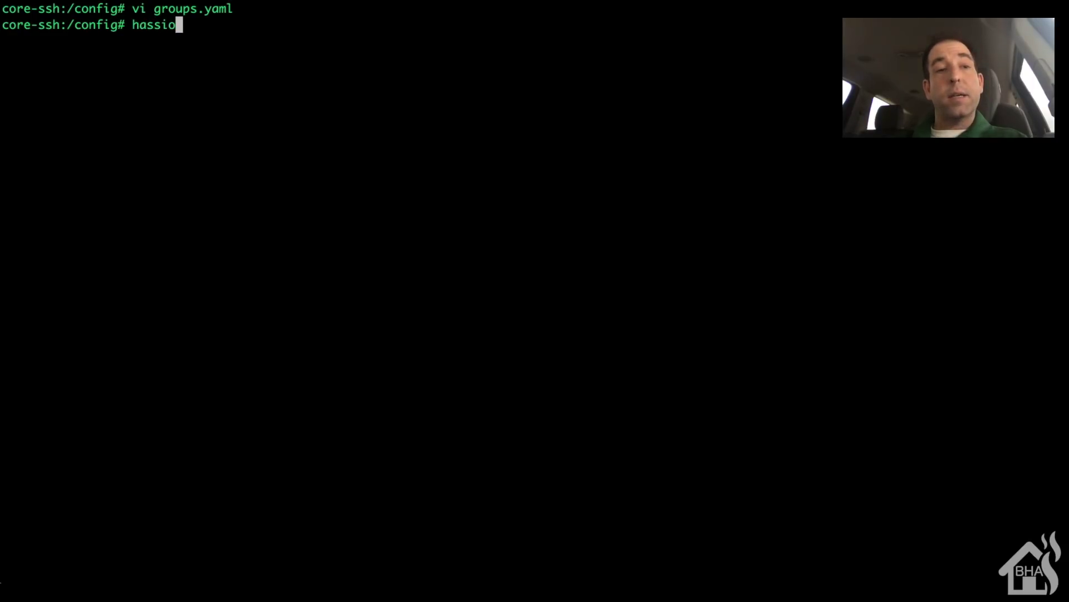
text(homeassi)
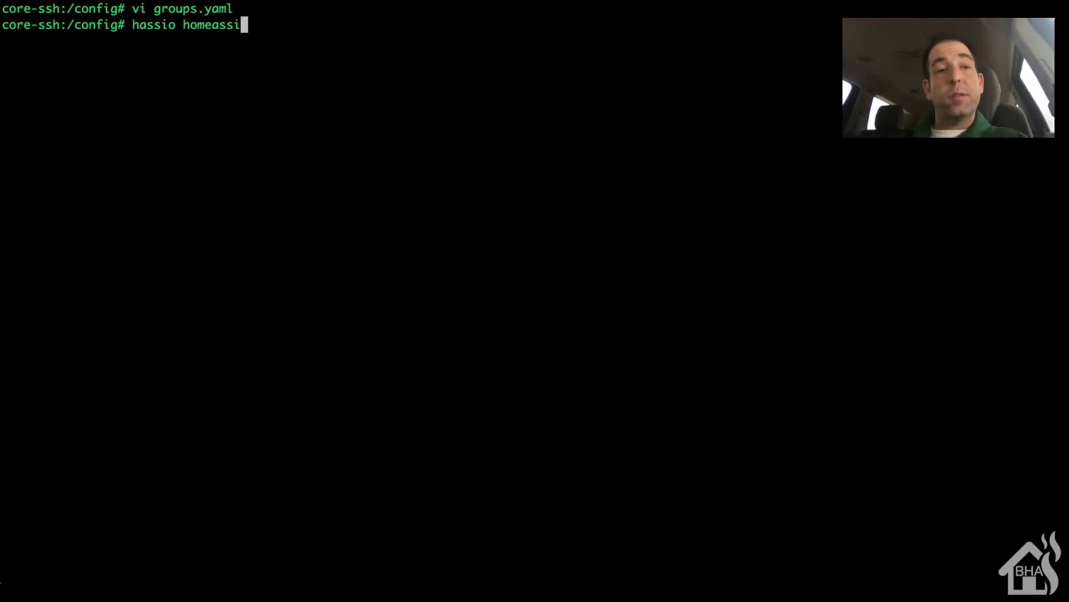
text(stant restart)
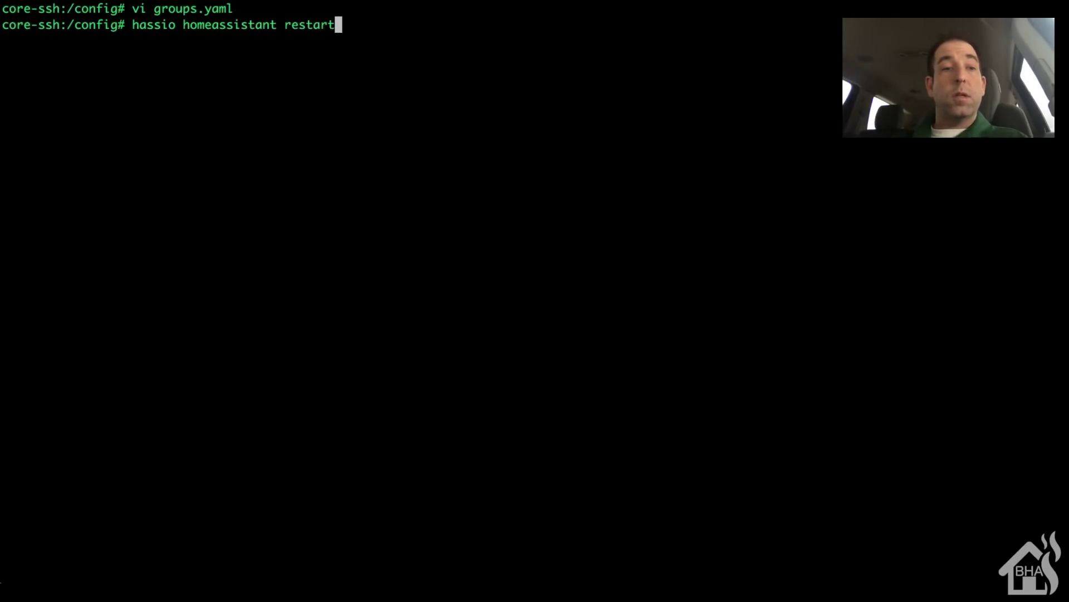
key(Return)
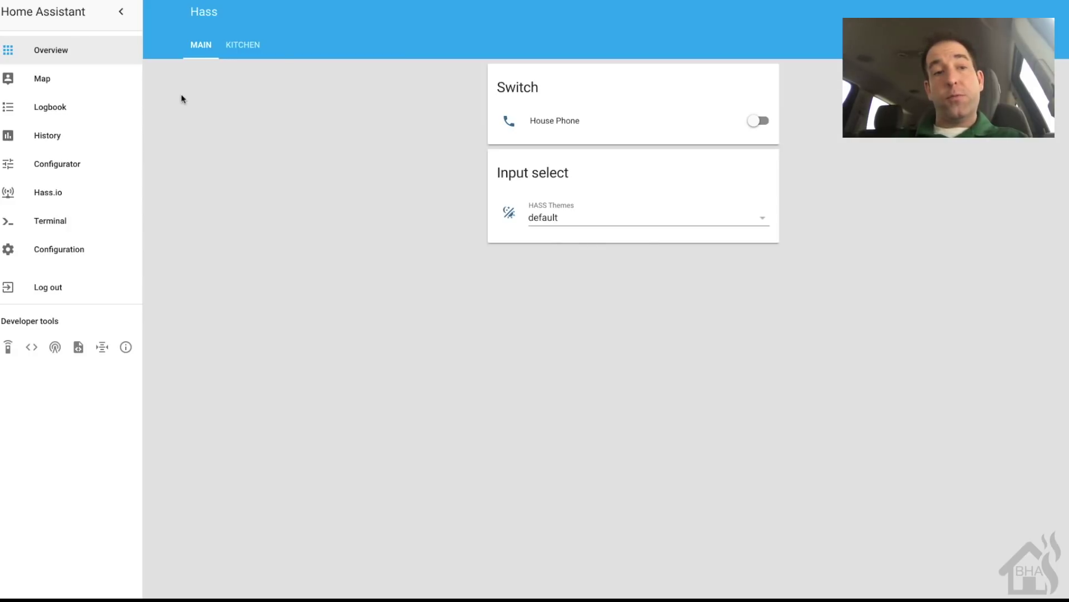
- Check the new Kitchen view's cards, then return to the Main view
click(249, 44)
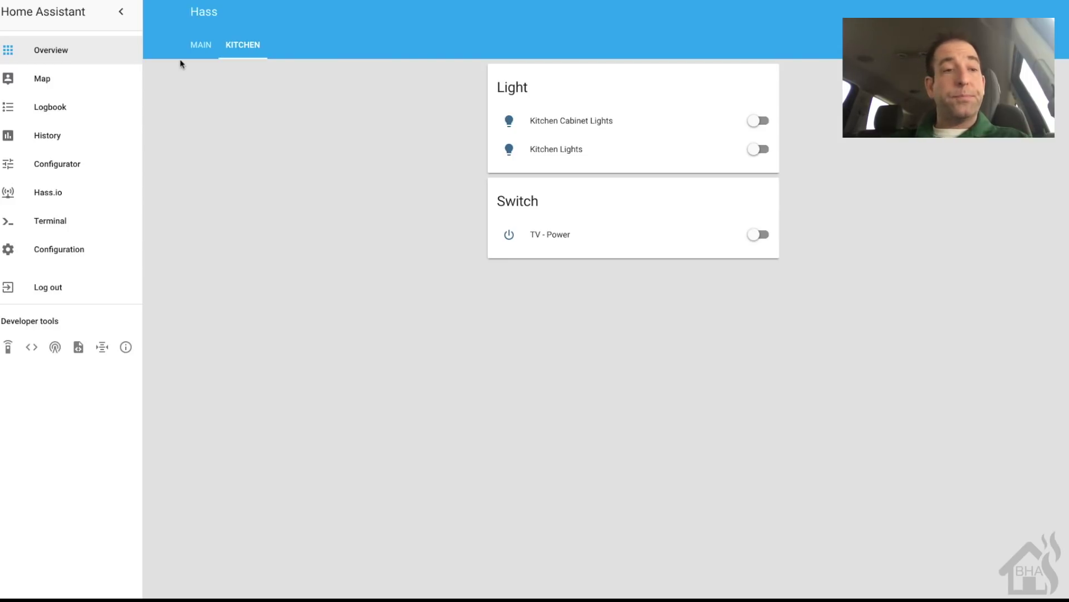
click(197, 52)
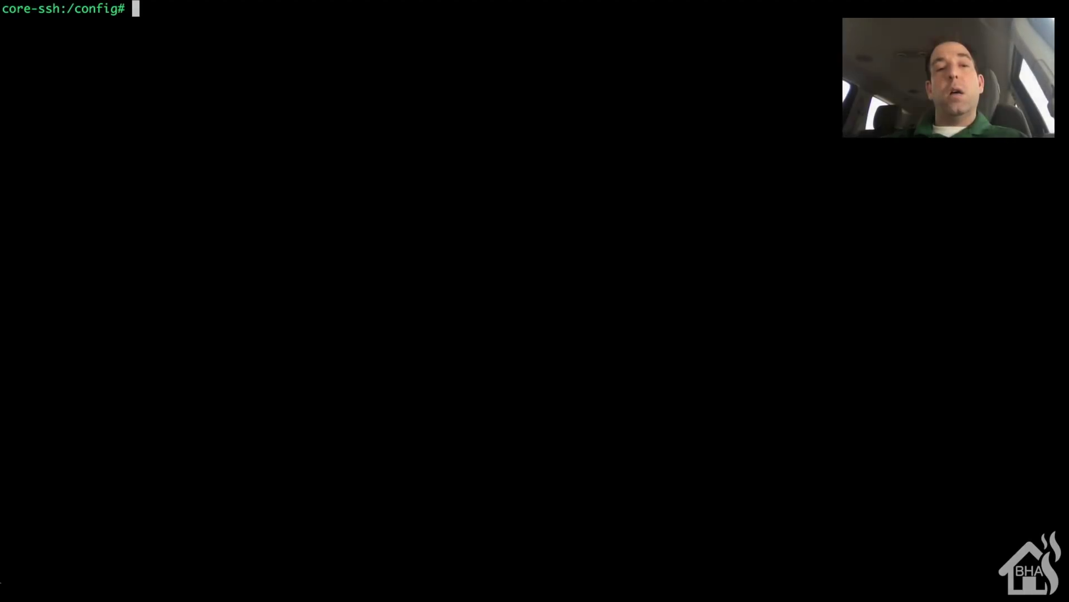
- Reopen groups.yaml in vi and move down past the Main group's entities
text(vi groups)
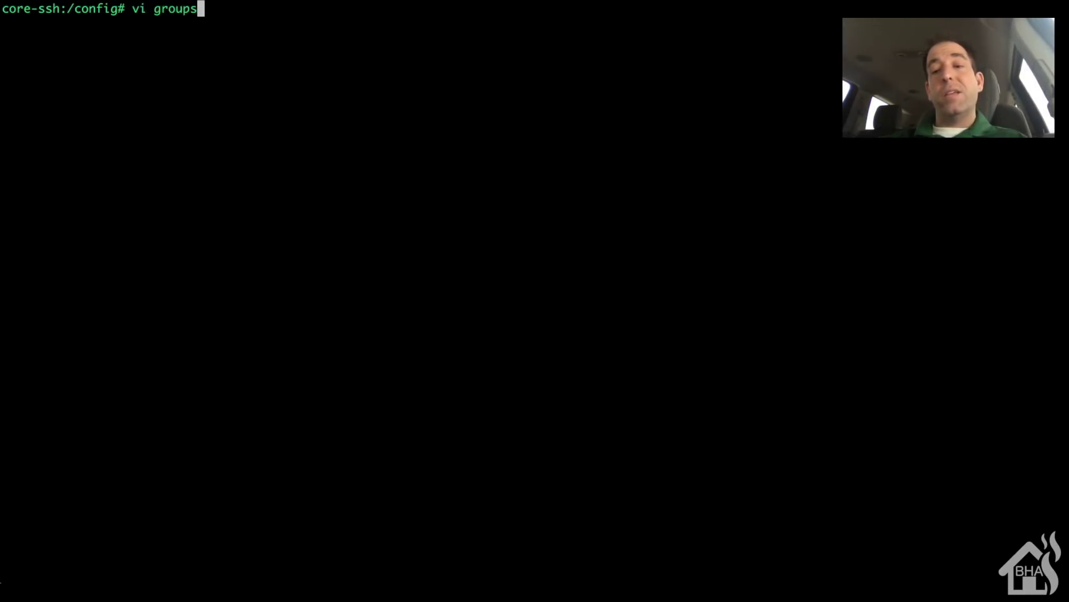
text(.)
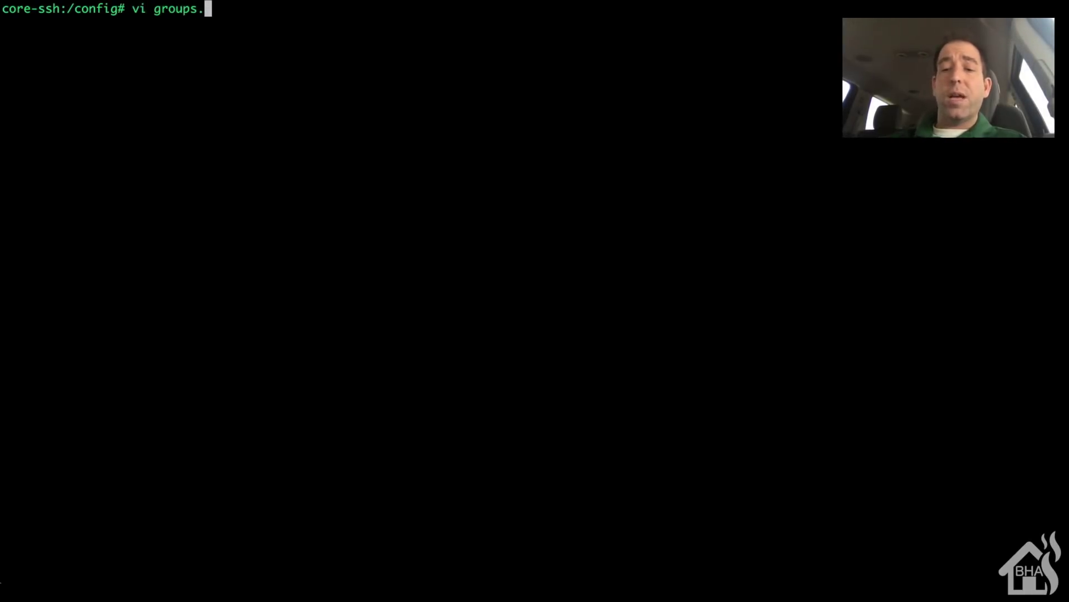
key(Tab)
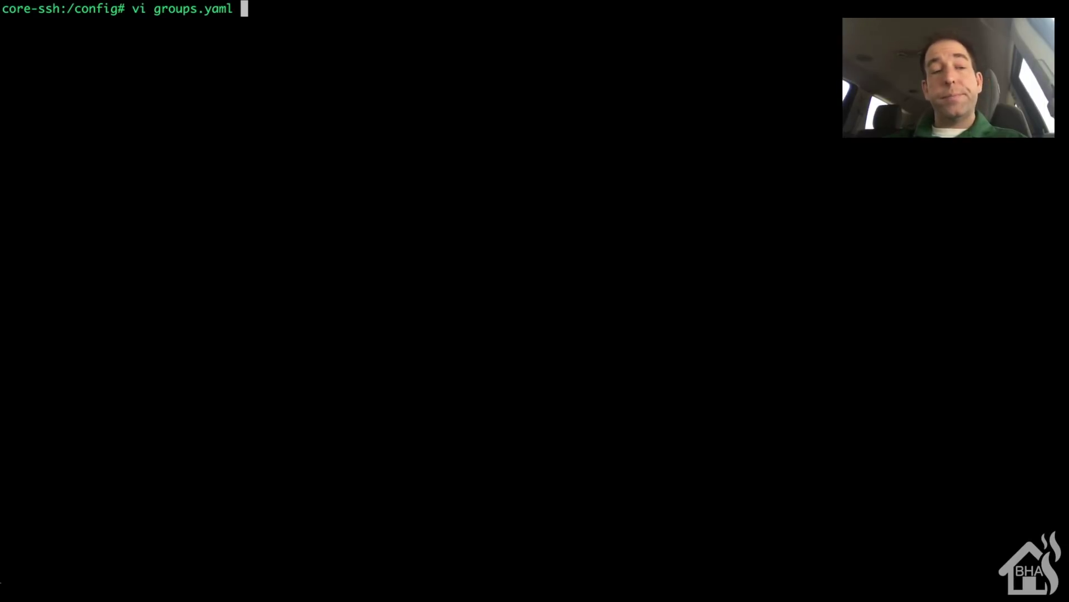
key(Return)
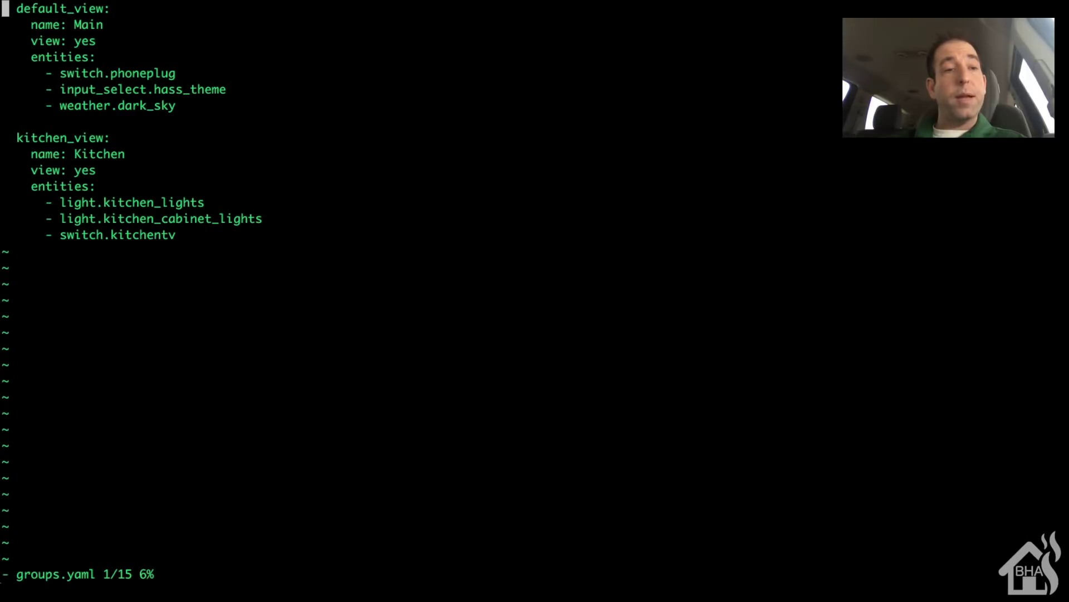
key(Down)
key(Down)
key(Down)
key(Down)
key(Down)
key(Down)
key(Down)
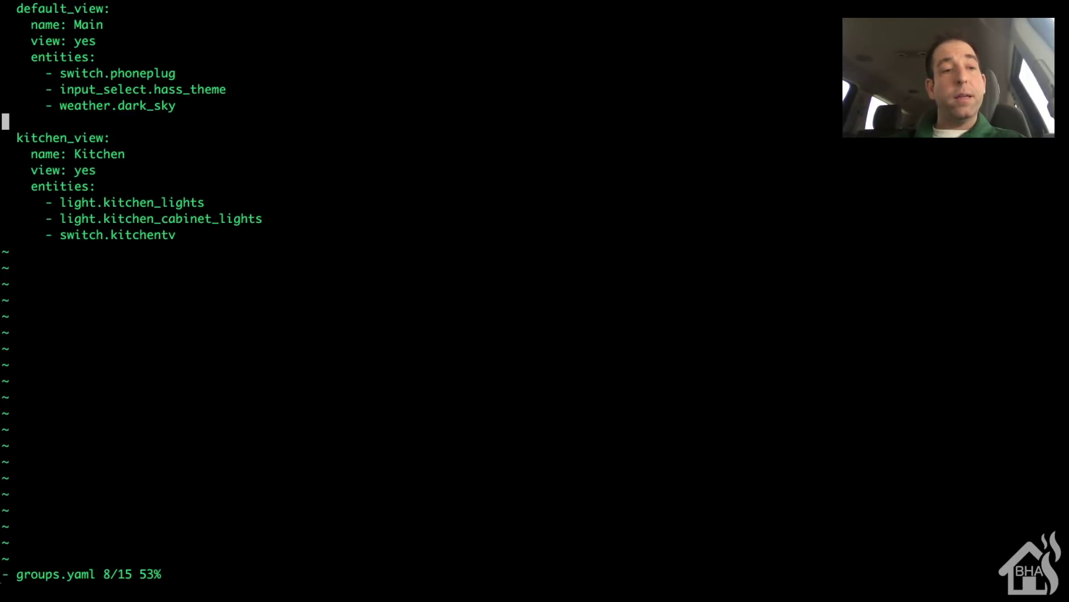
- Insert a main_device_group key between the Main and Kitchen groups
key(Down)
key(i)
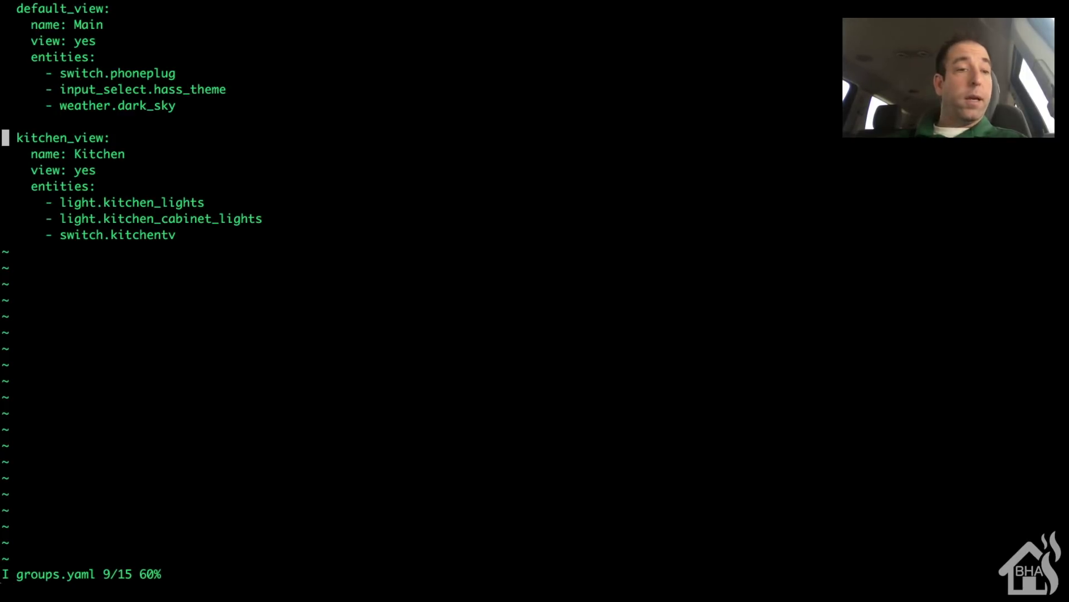
key(Return)
key(Return)
key(Return)
key(Up)
key(Up)
key(Up)
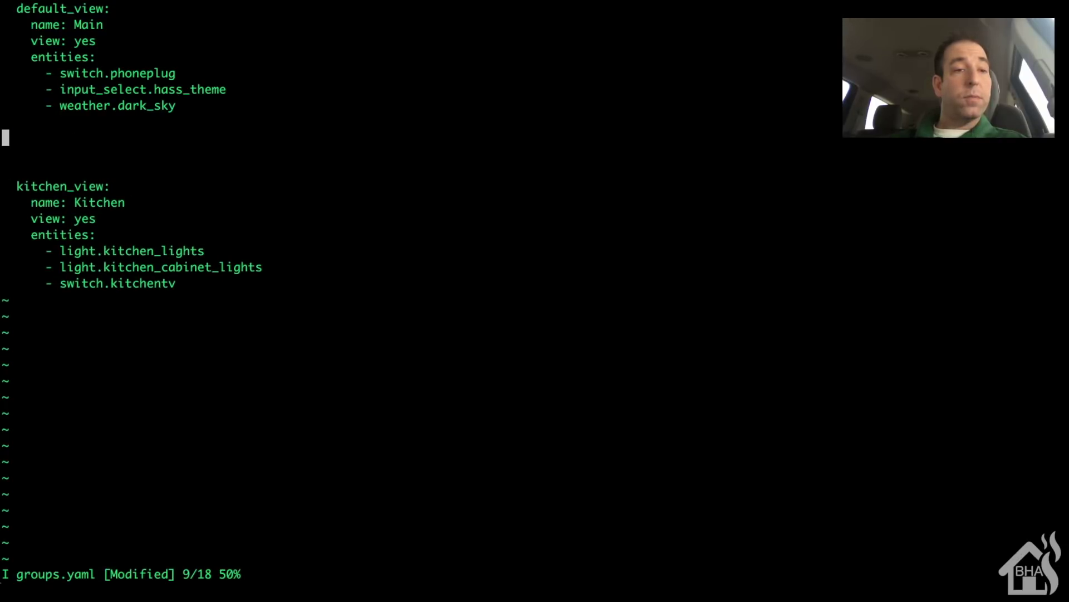
text(main)
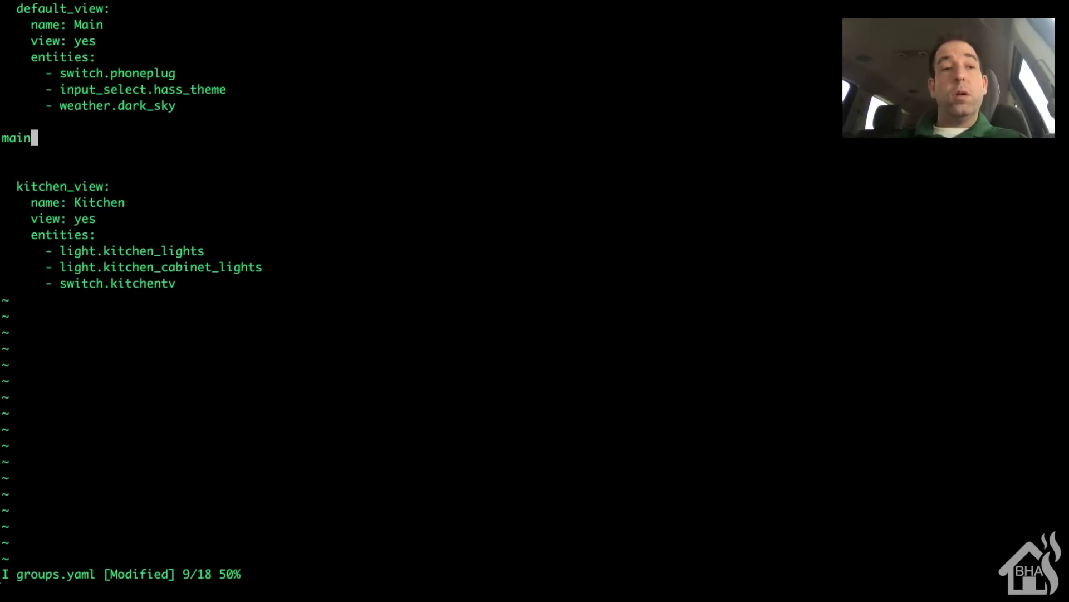
text(_device_gro)
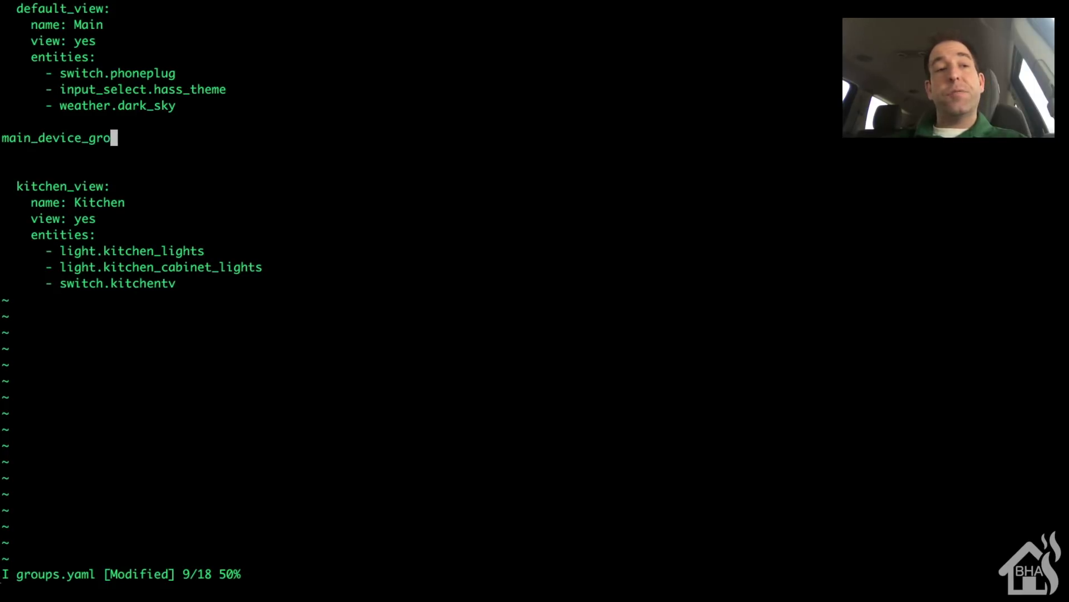
text(up")
key(BackSpace)
key(BackSpace)
key(BackSpace)
key(BackSpace)
key(BackSpace)
key(BackSpace)
key(BackSpace)
key(BackSpace)
key(BackSpace)
key(BackSpace)
key(BackSpace)
key(BackSpace)
key(BackSpace)
key(BackSpace)
key(BackSpace)
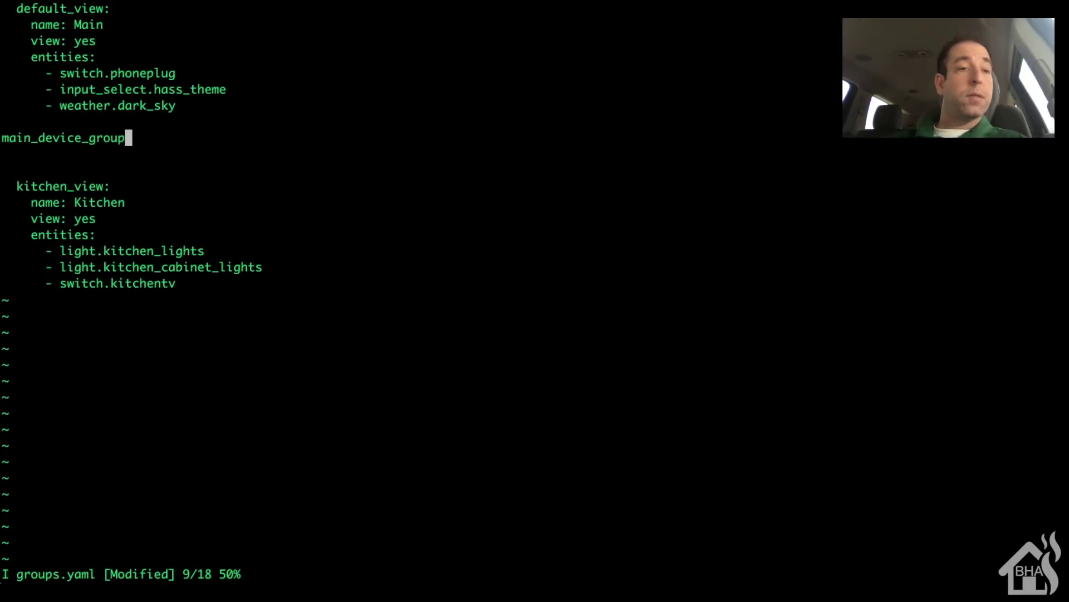
key(BackSpace)
key(BackSpace)
key(BackSpace)
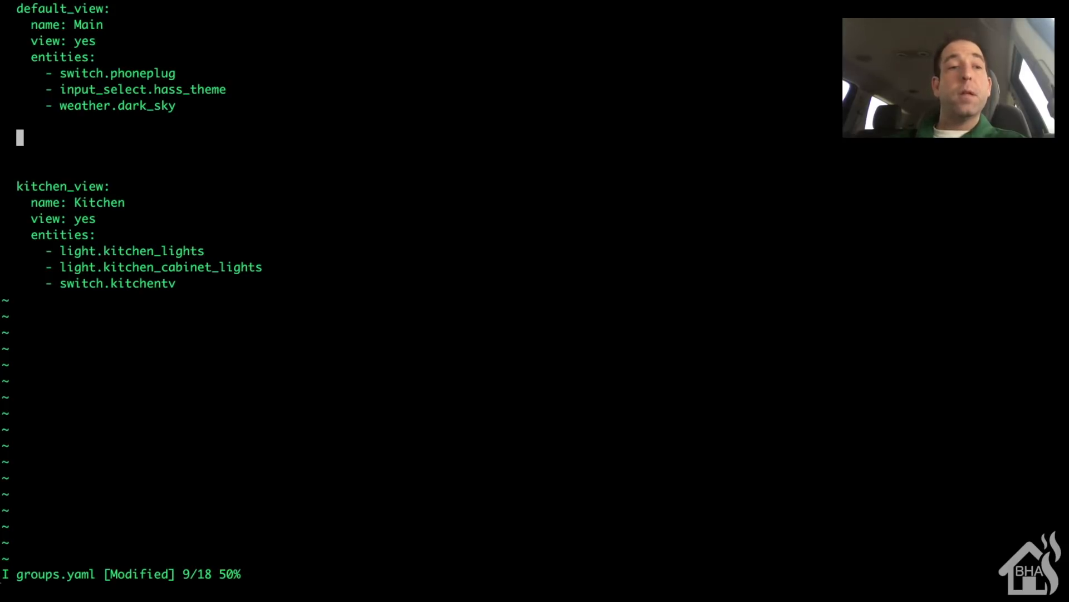
text(main_device_grp)
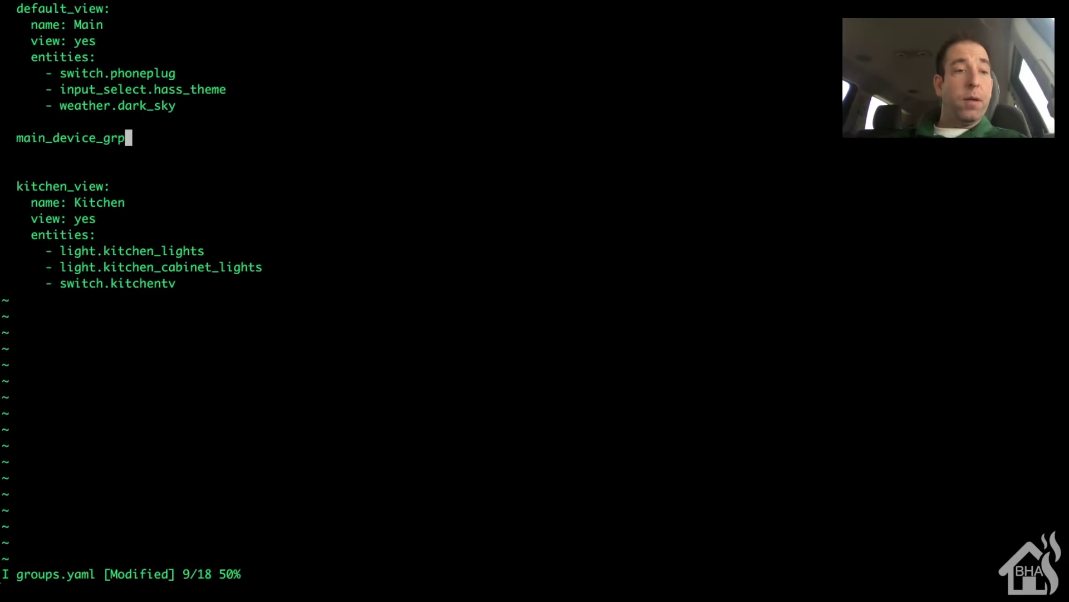
key(BackSpace)
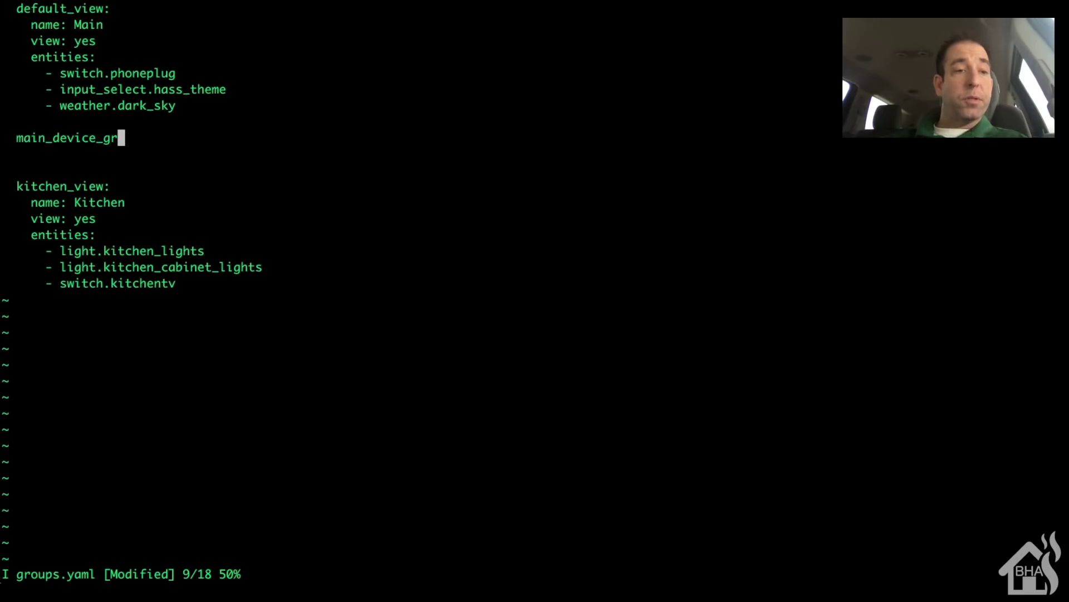
text(oup:)
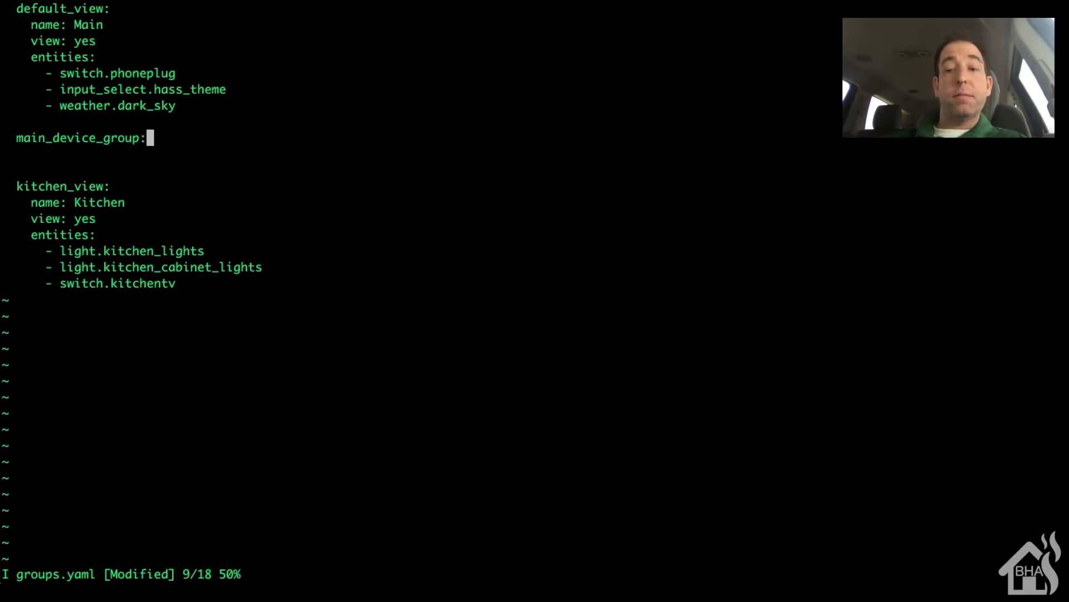
- Name the group Devices, set control: hidden, and start its entities list
key(Return)
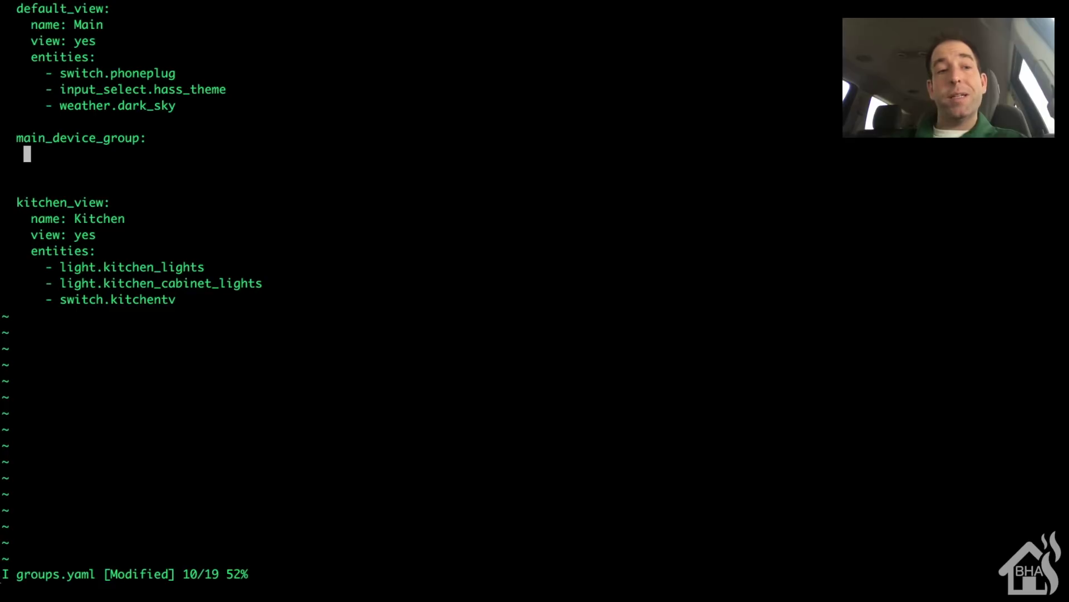
text(name)
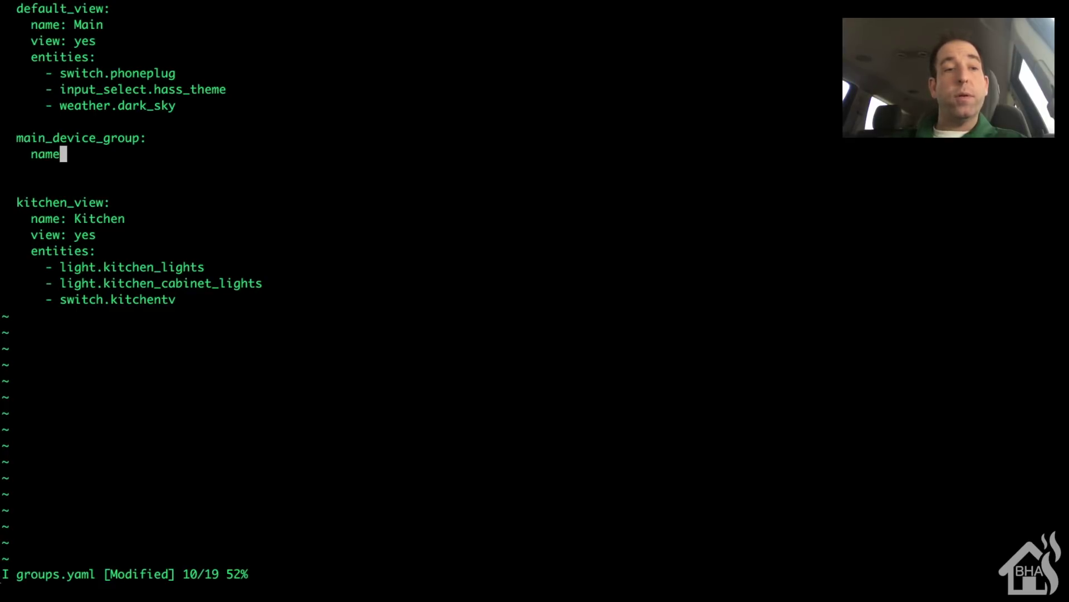
text(: Devices)
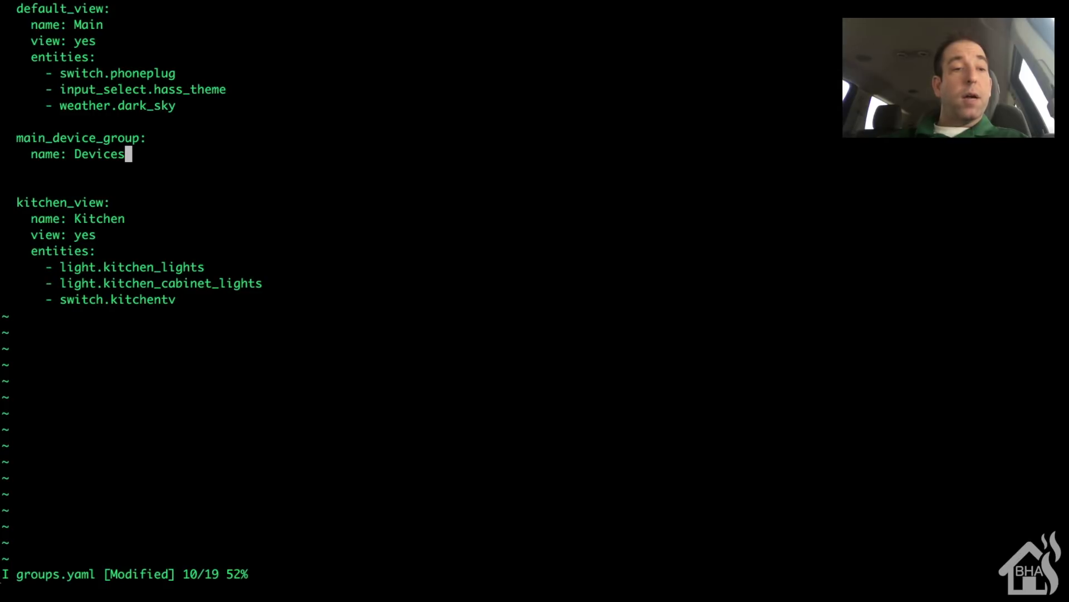
key(Return)
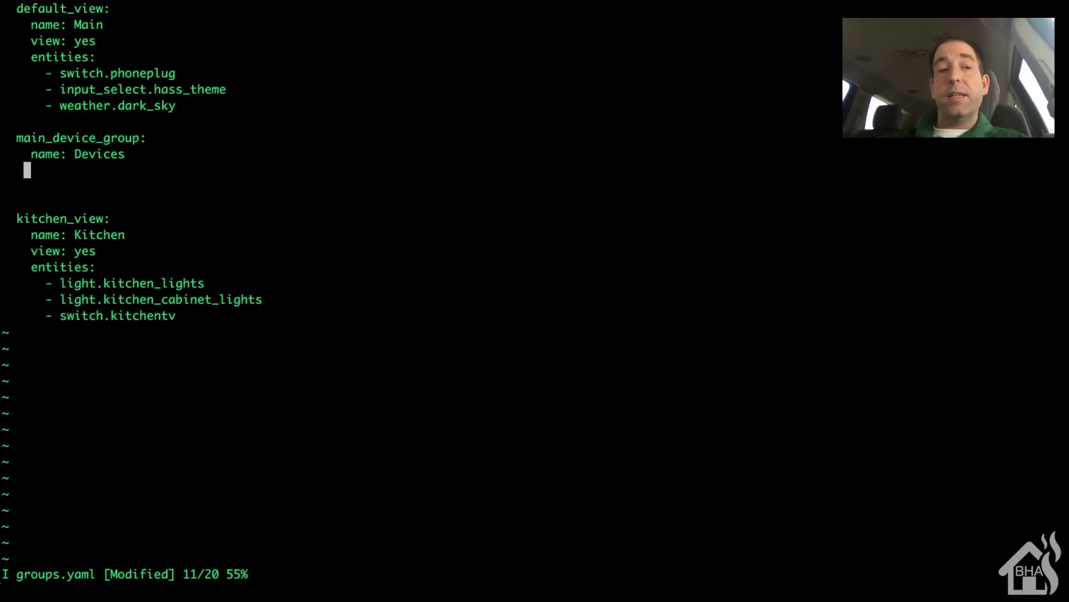
text(control:)
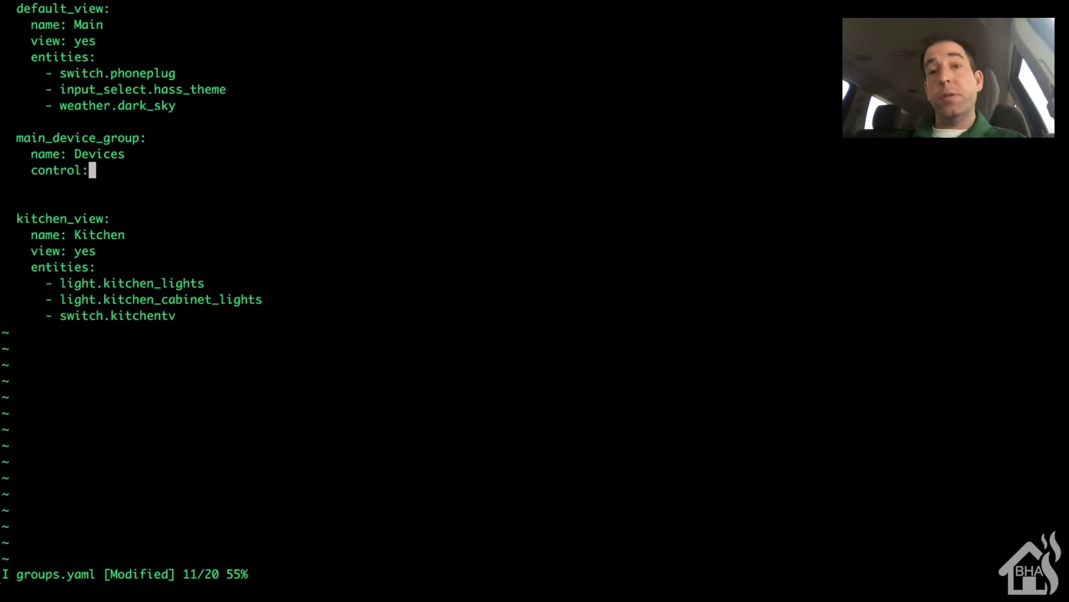
text( hidden)
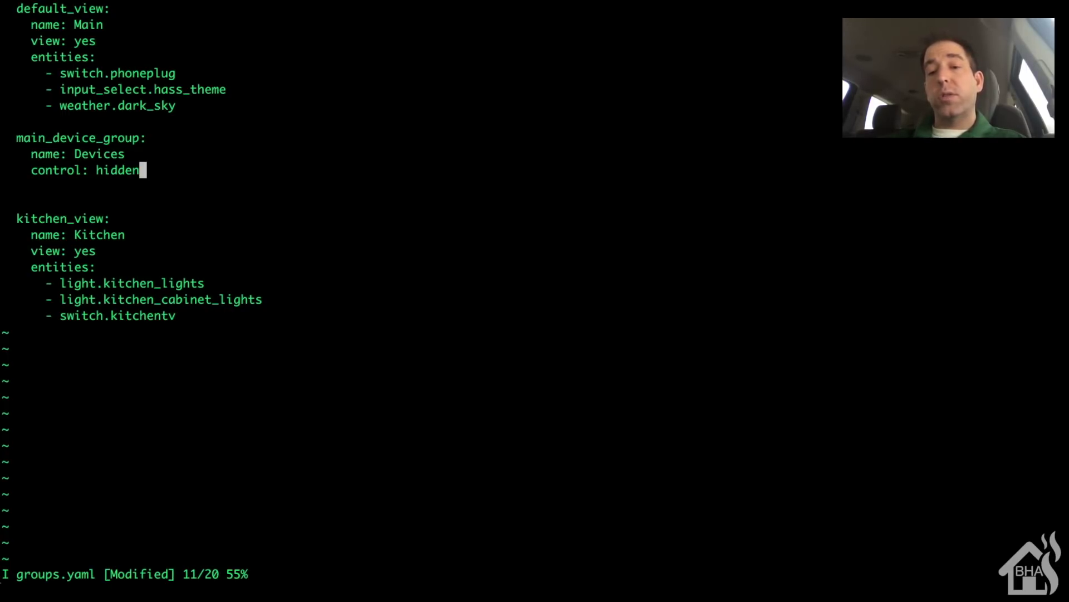
key(Return)
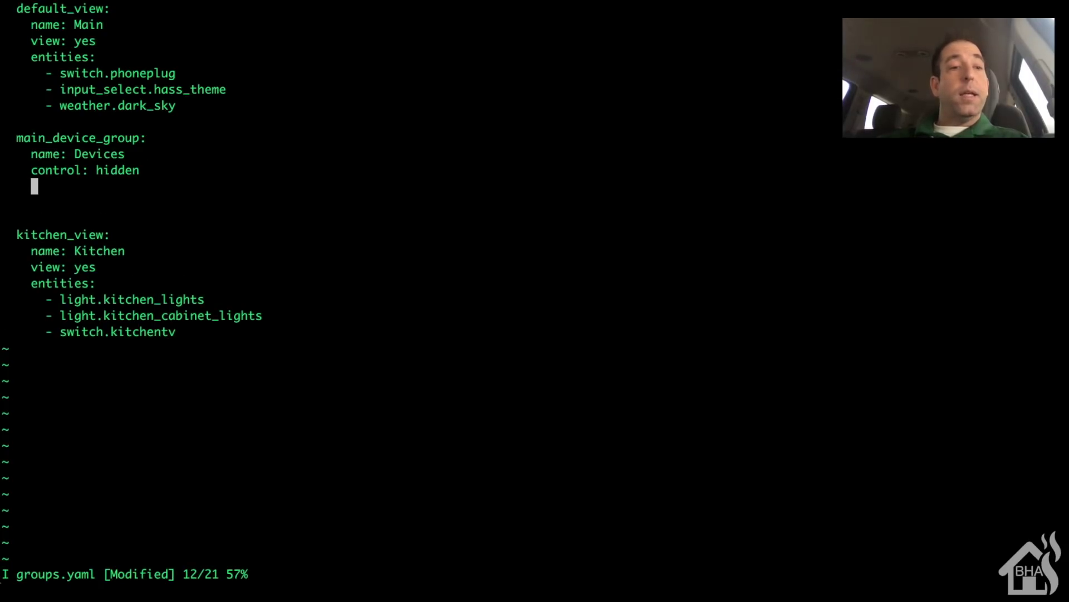
text(enti)
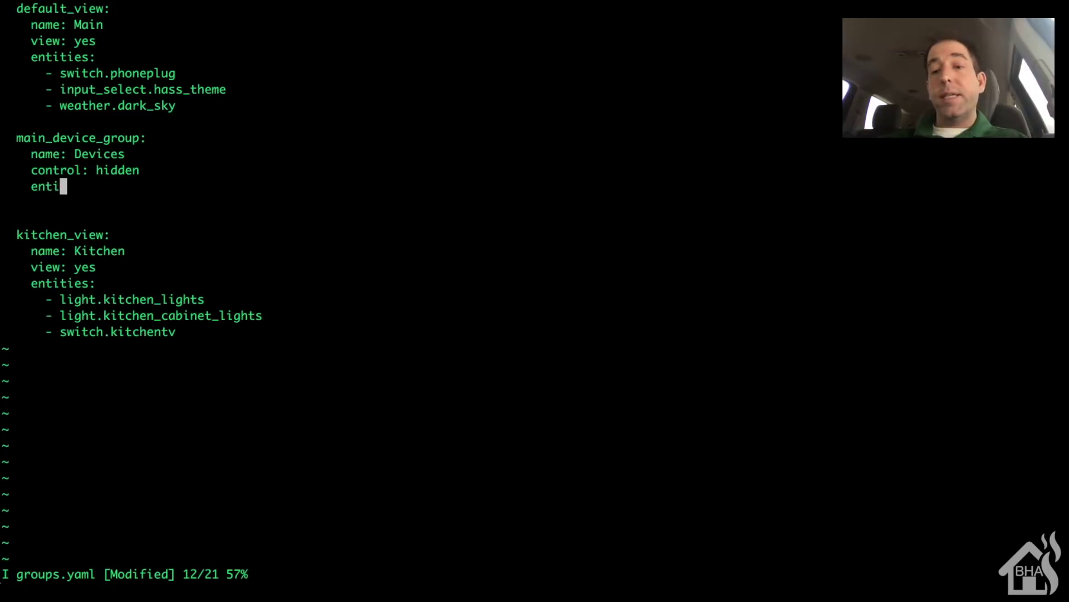
text(ties:)
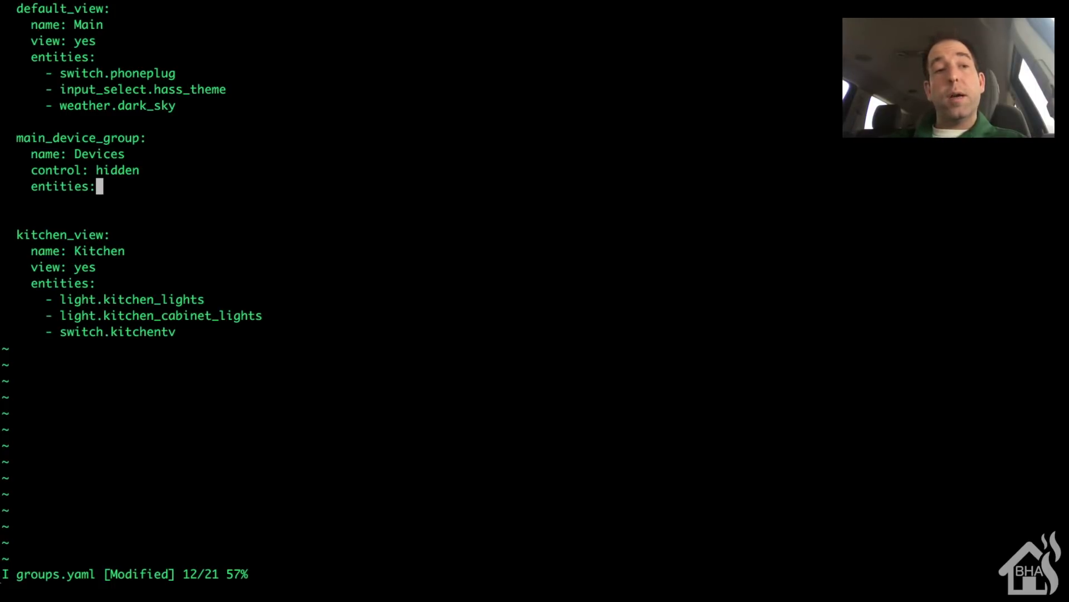
- List the five household phone sensor entities under the Devices group
key(Return)
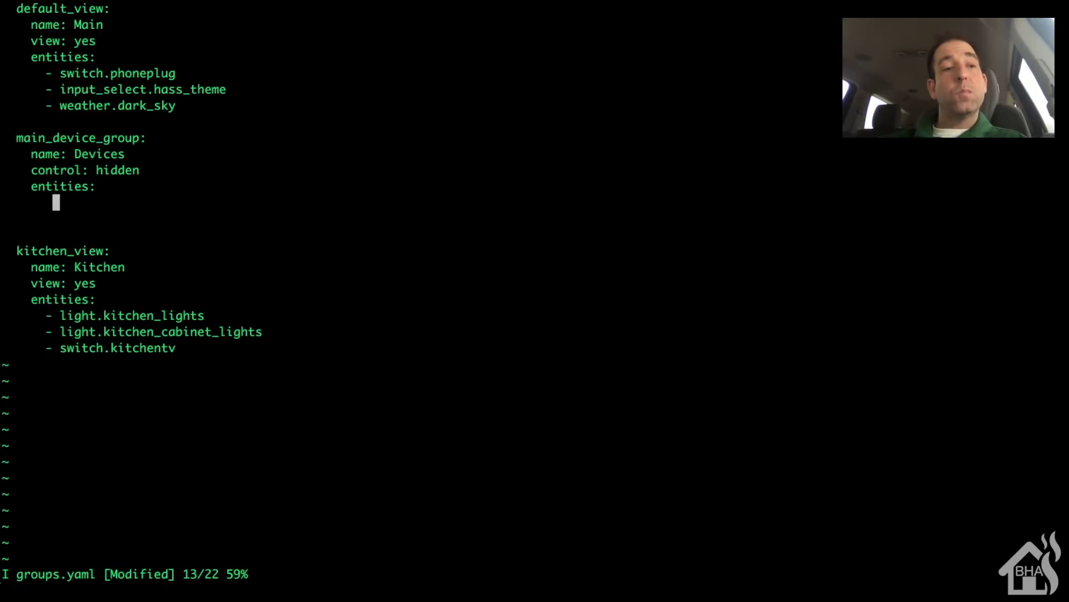
key(BackSpace)
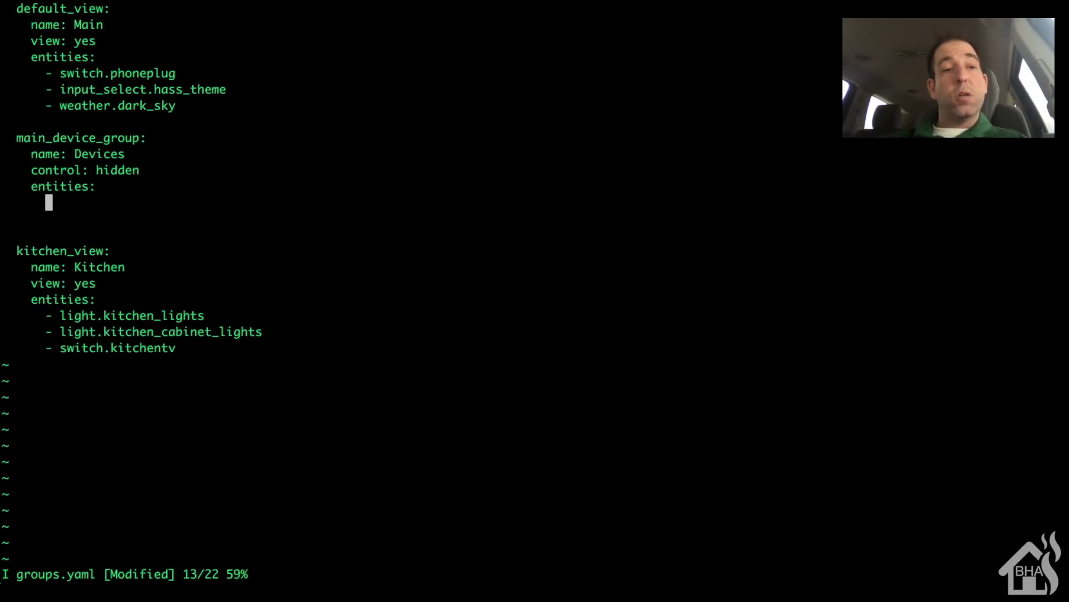
text(- )
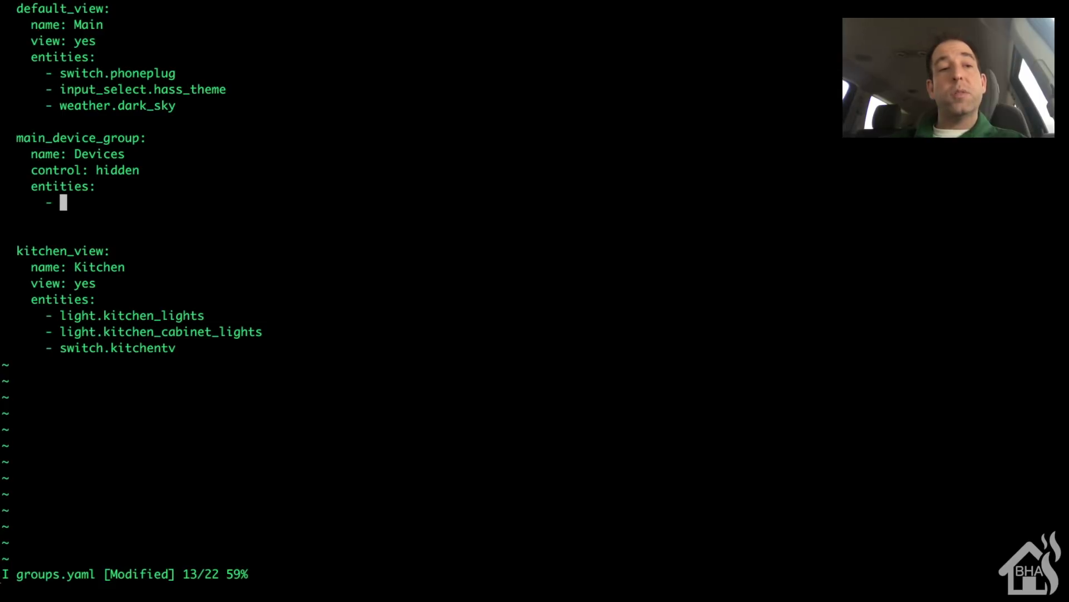
text(sens)
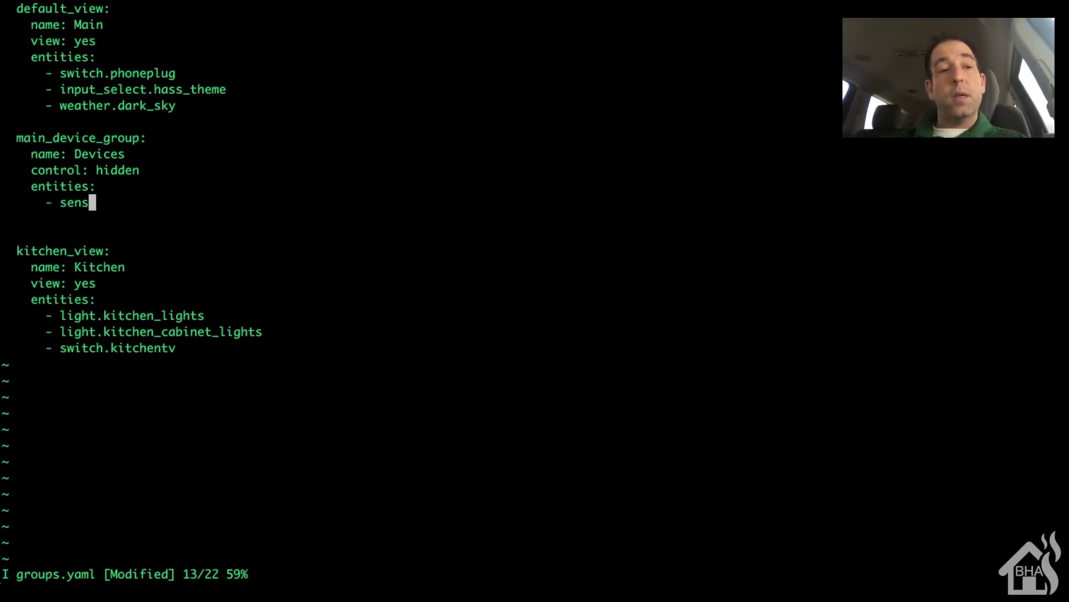
text(or)
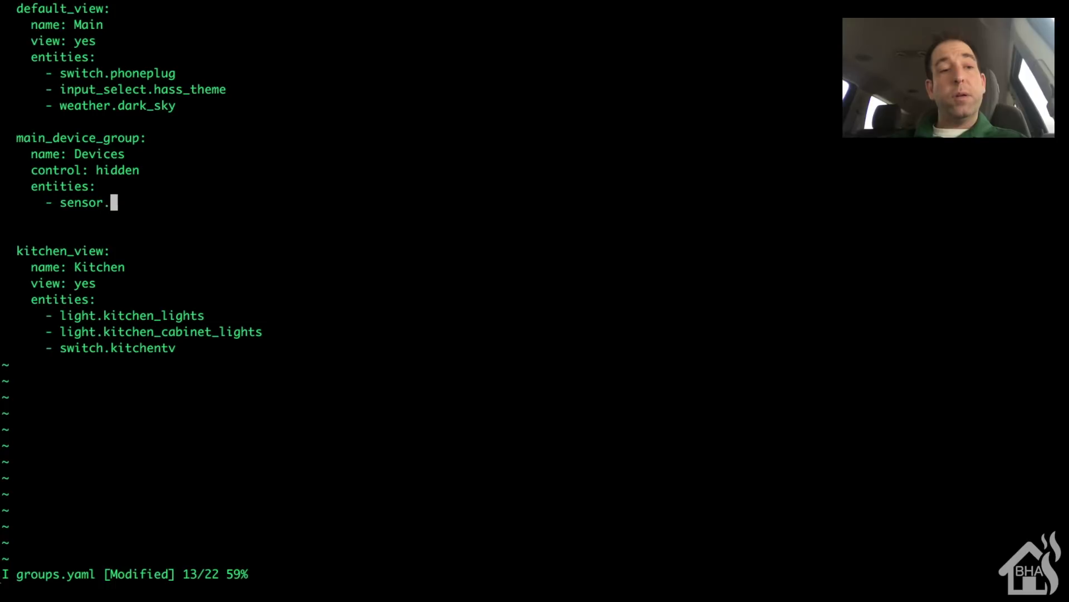
text(.adriansiphone)
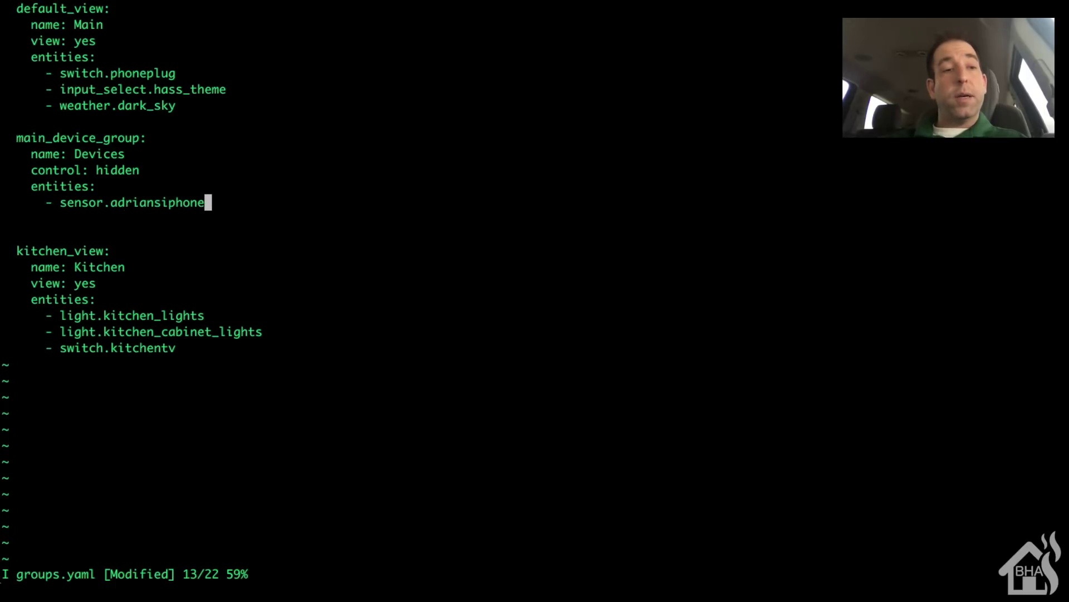
key(Return)
text(- sen)
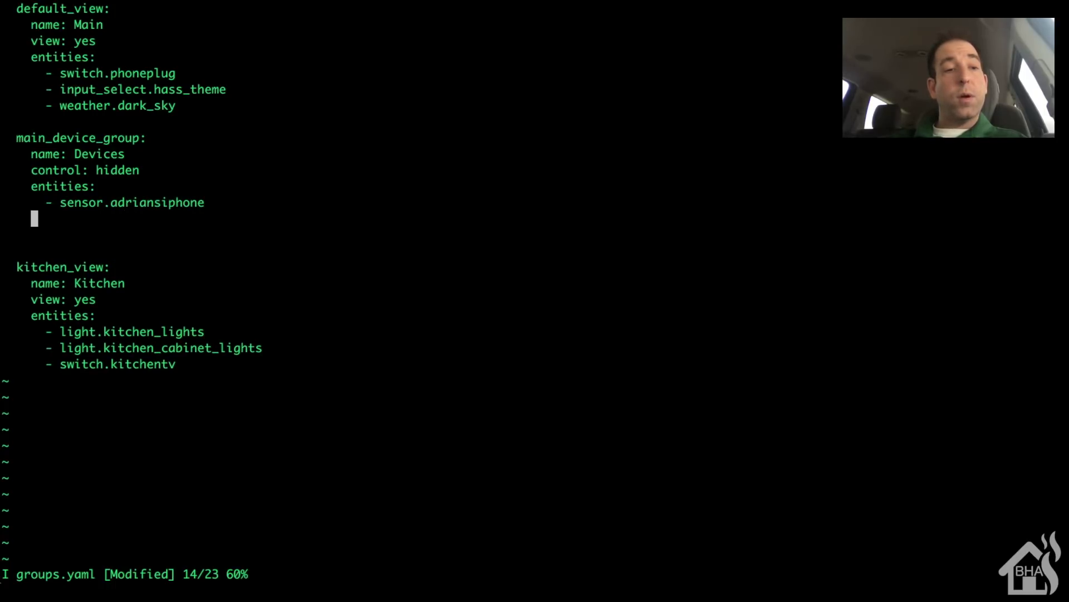
text(sor)
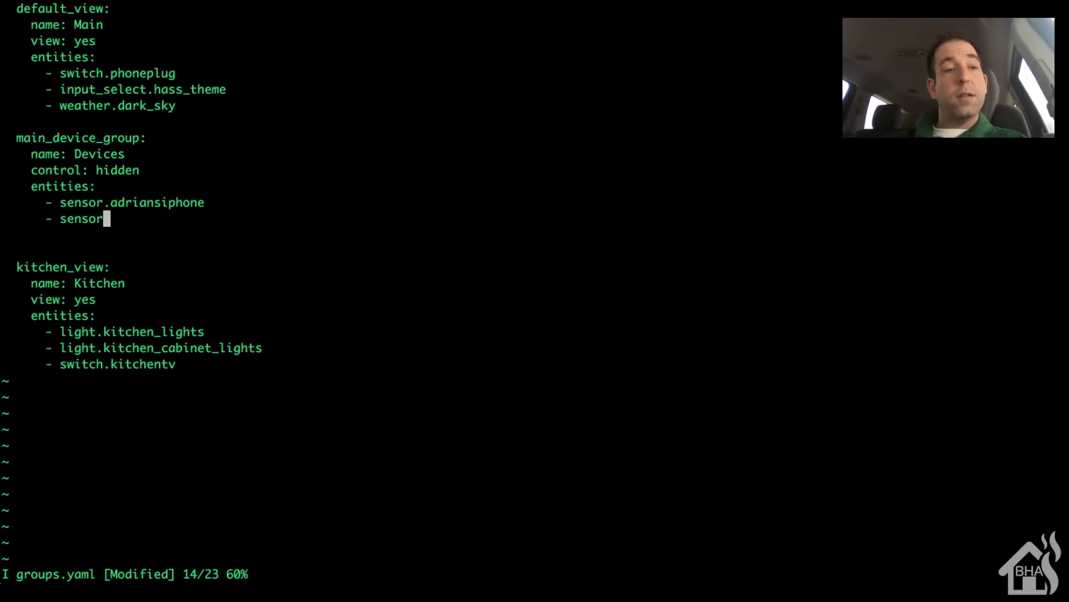
text(.tamarasiphone)
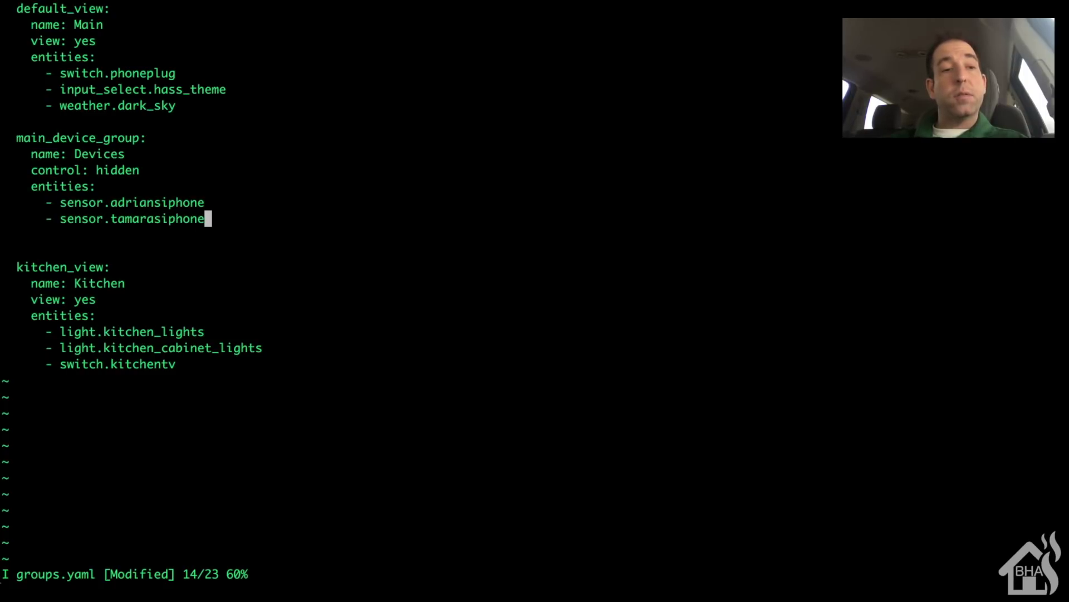
key(Return)
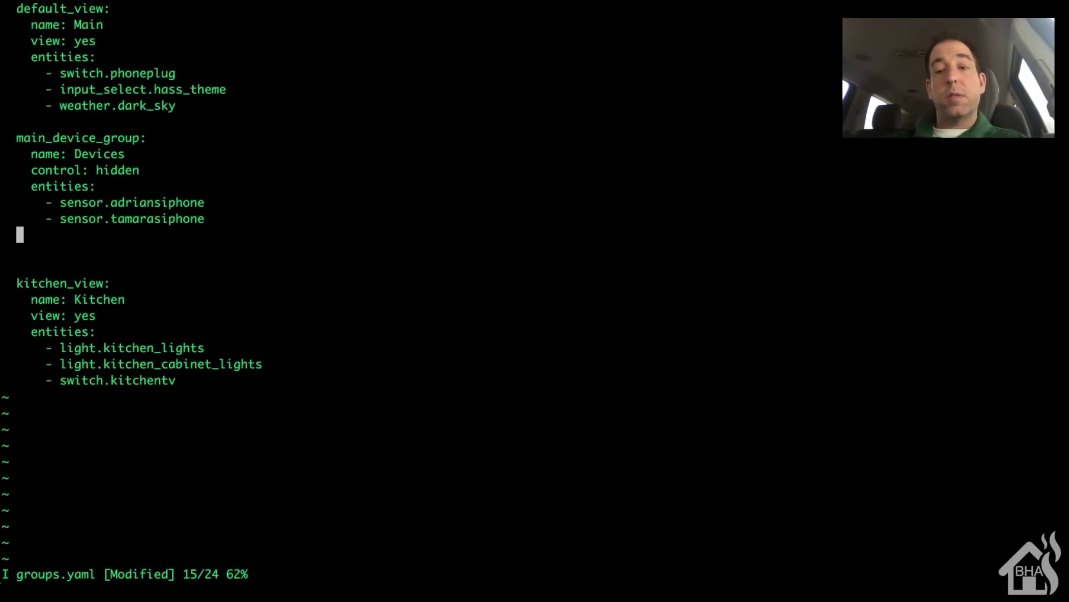
text(- )
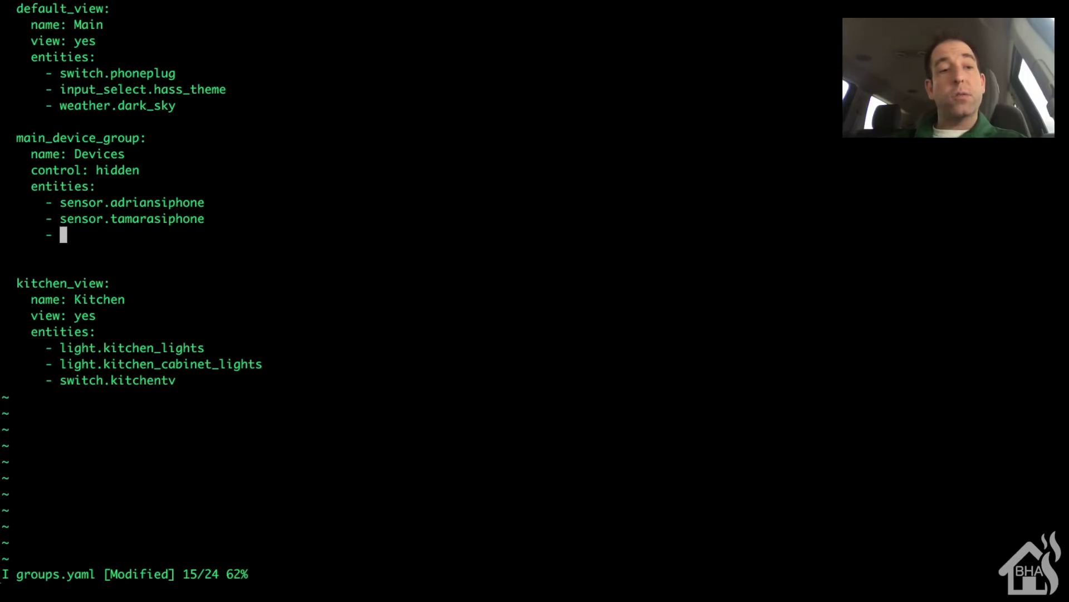
text(sensor.)
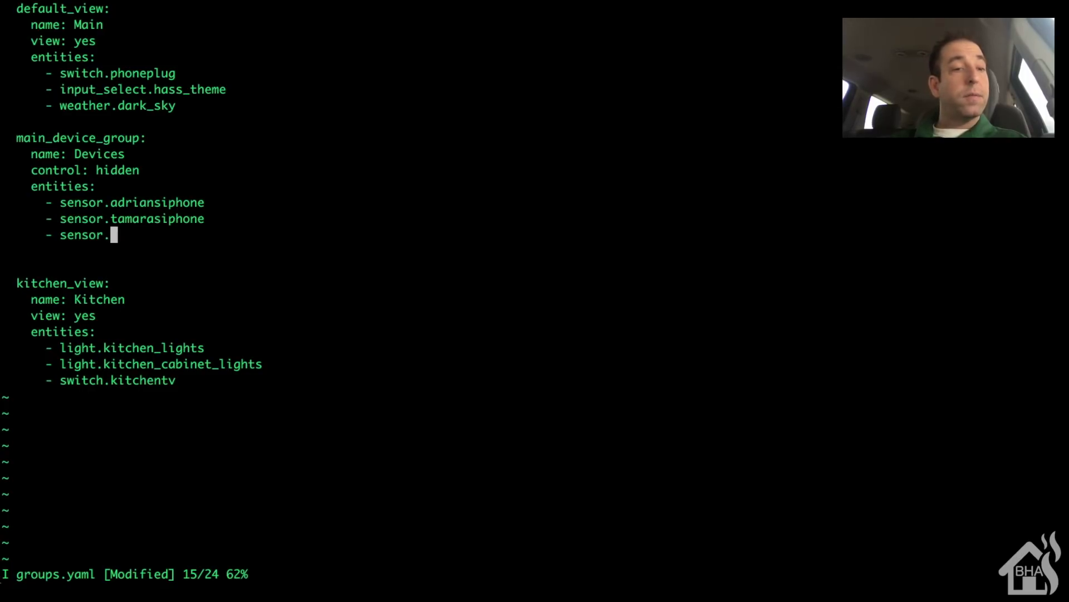
text(nic)
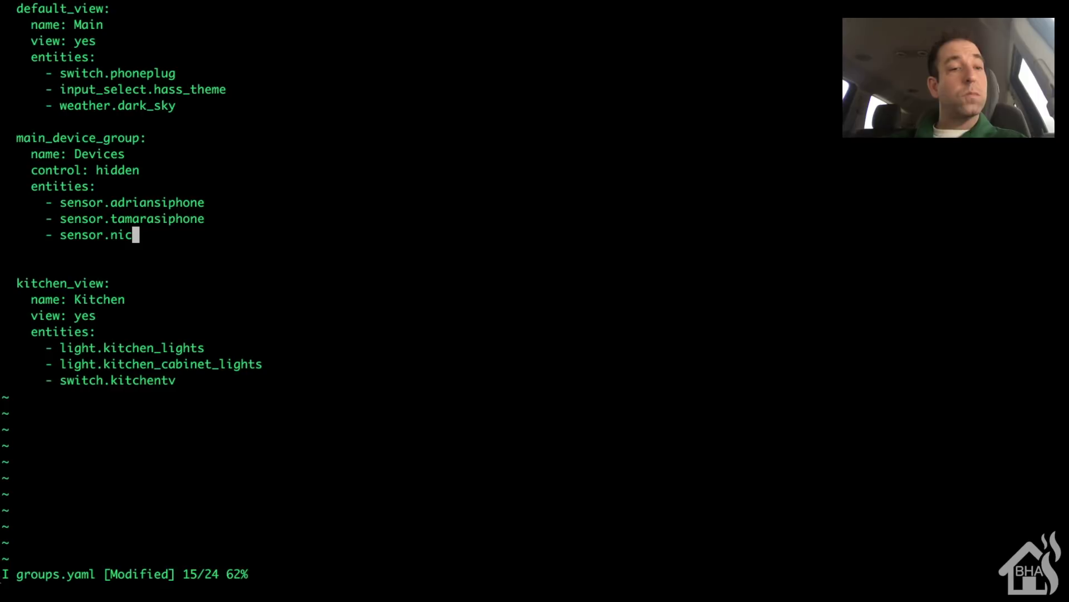
text(olesiph)
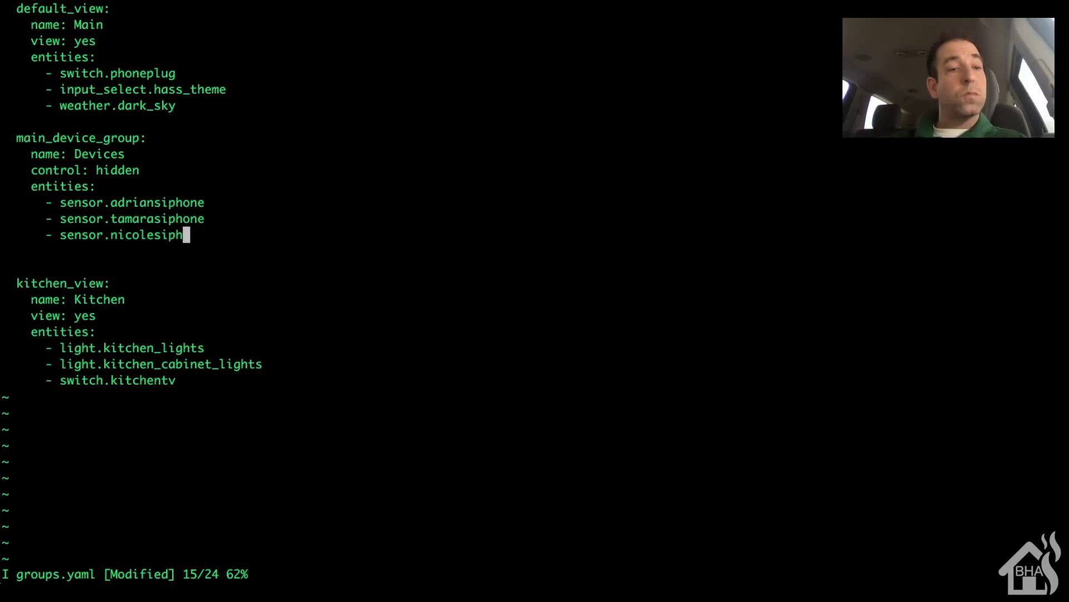
text(one)
key(Return)
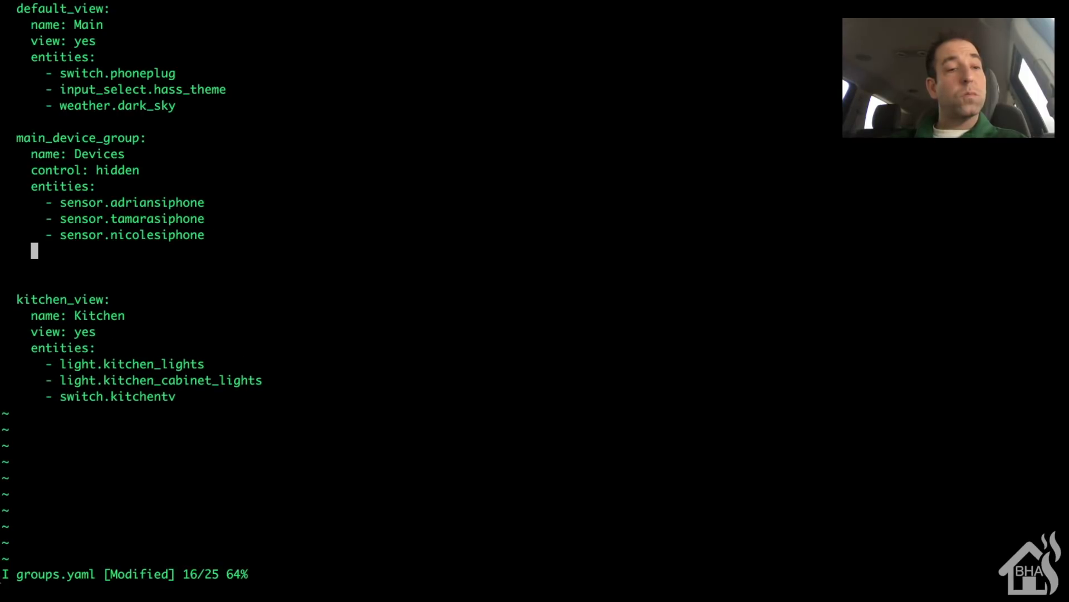
text(-)
text(sensor.)
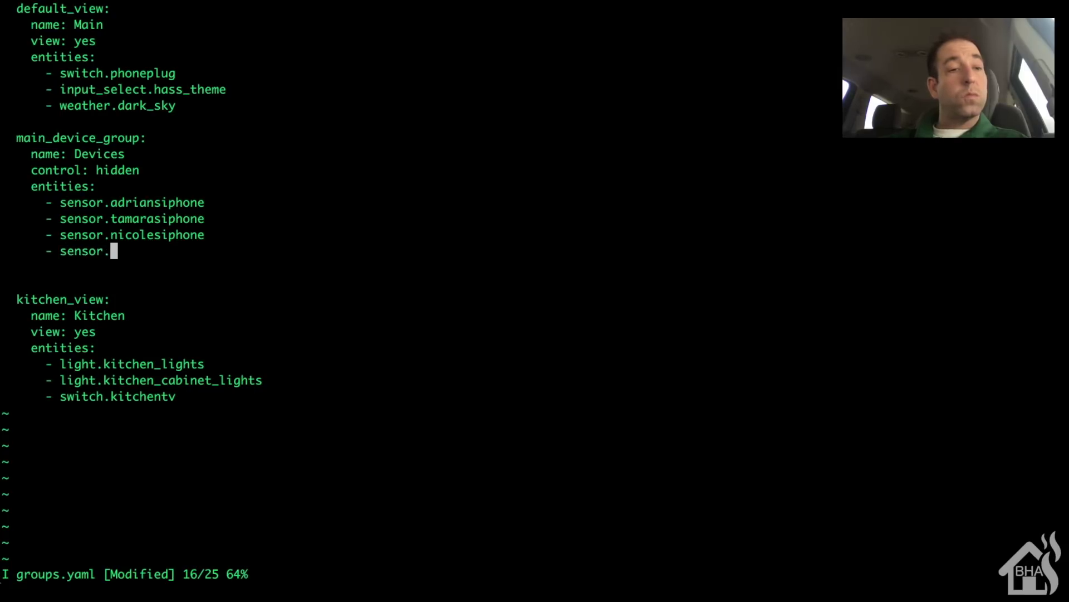
text(kaidensga)
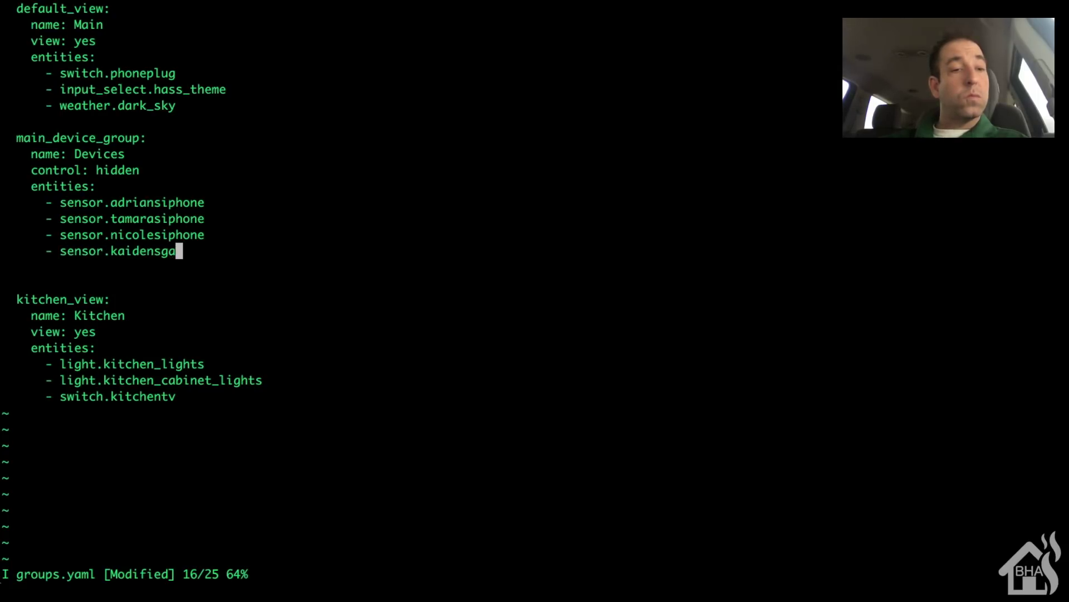
text(laxy)
key(Return)
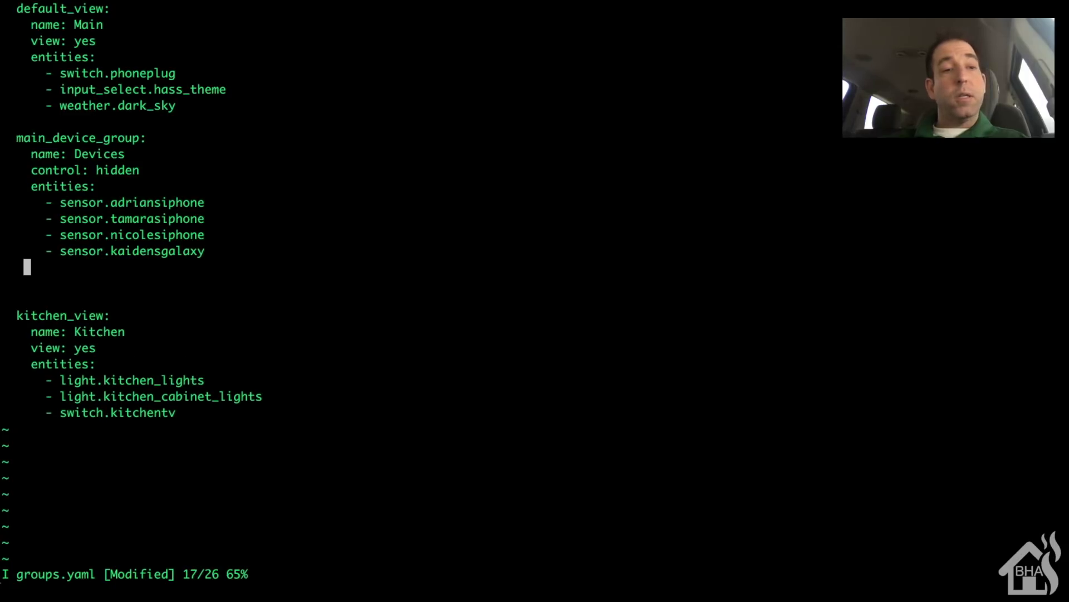
text(- sensor.)
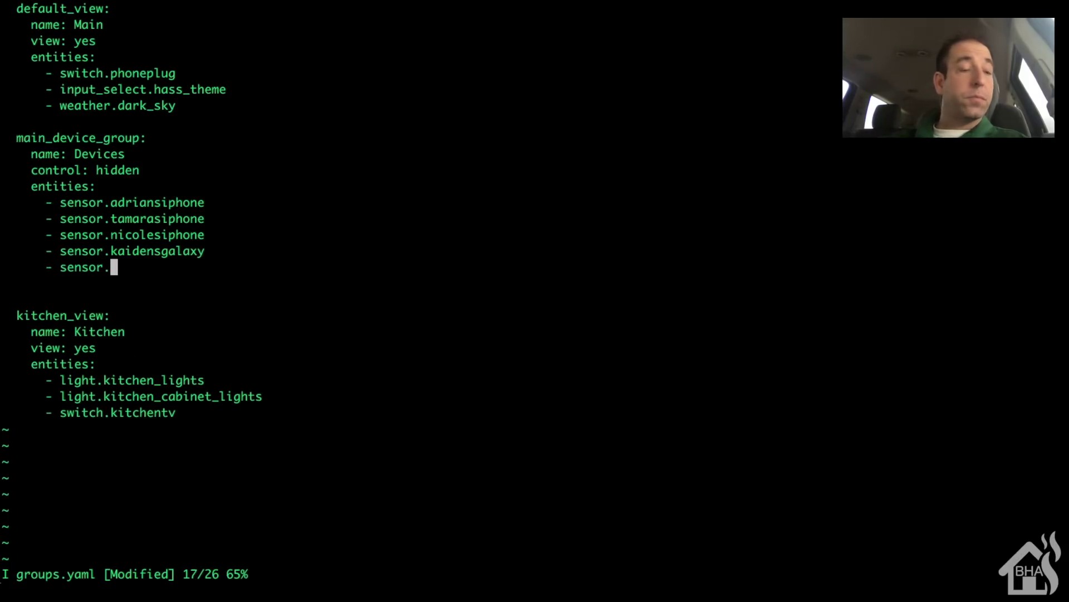
text(allysonsiphone)
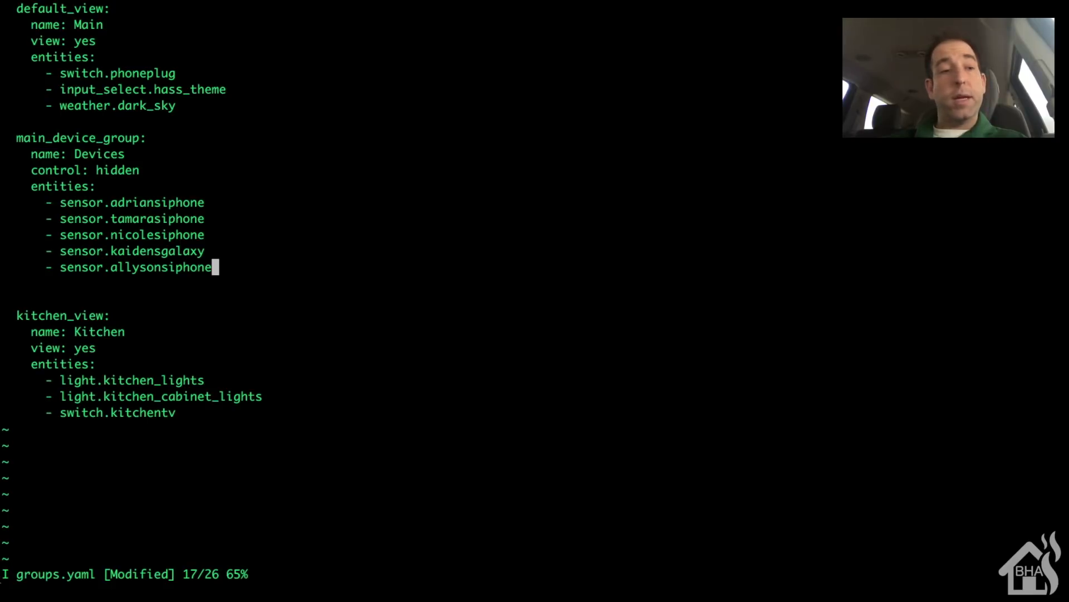
key(Return)
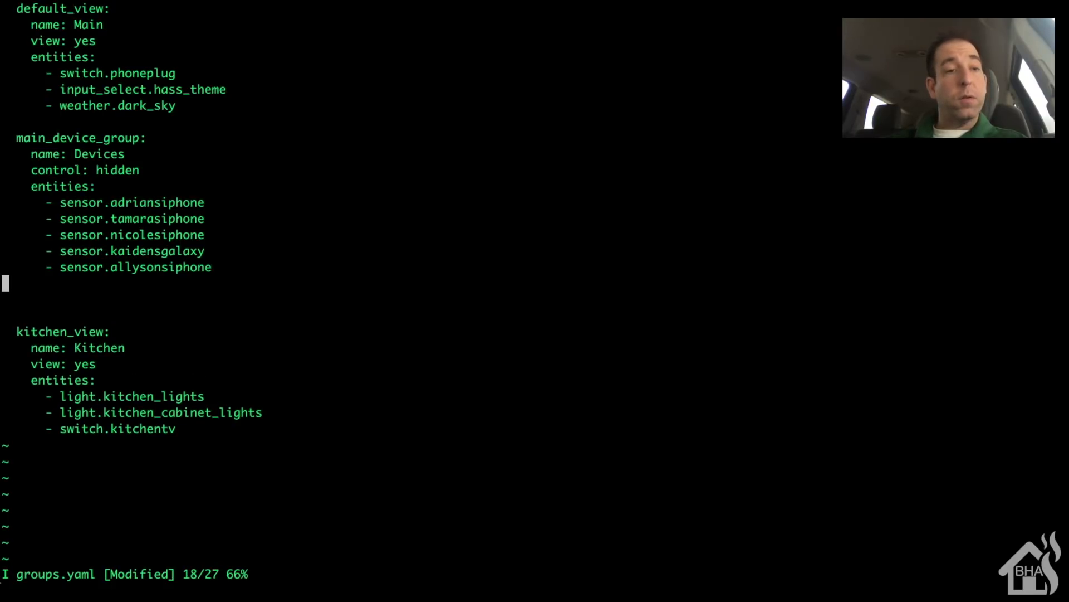
key(Up)
key(Up)
key(Up)
key(Up)
key(Up)
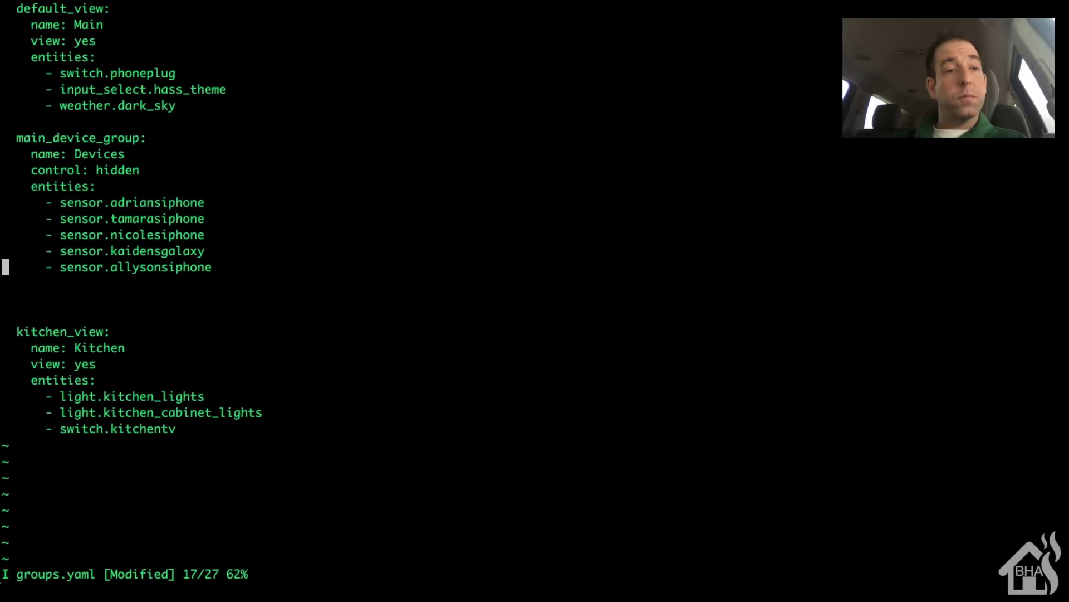
- Add '- group.main_device_group' as the Main view's fourth entity and type :wq!
key(Up)
key(Up)
key(Up)
key(Up)
key(Up)
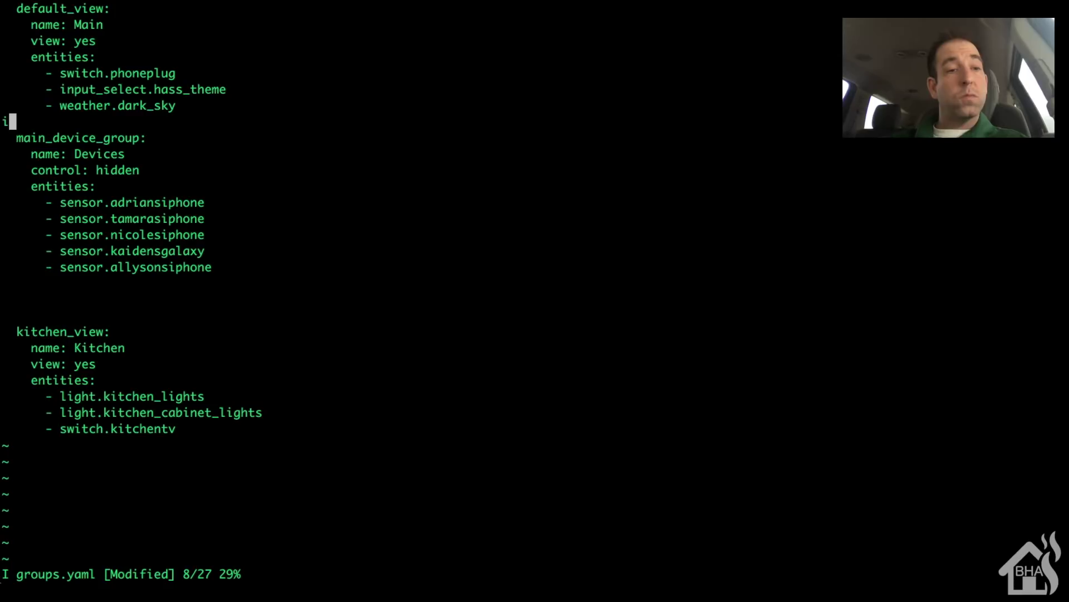
key(Return)
key(Up)
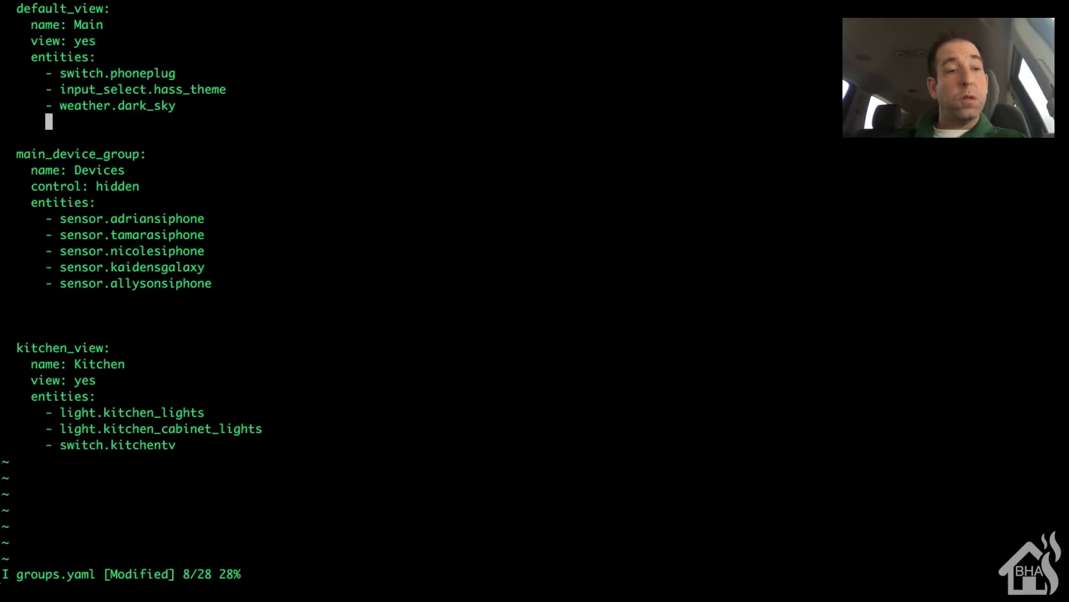
text(- gr)
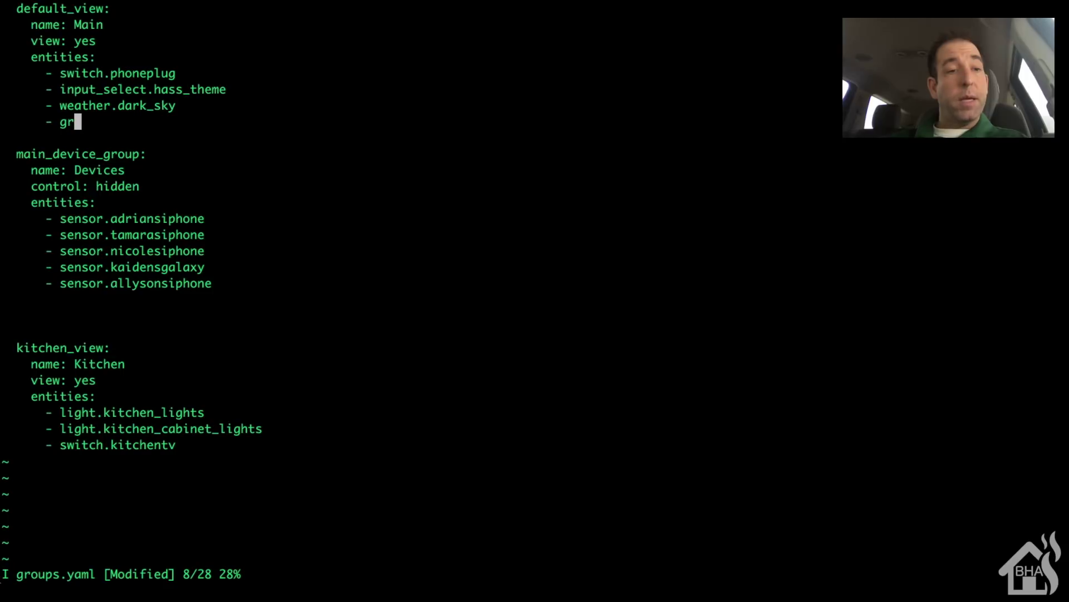
text(oup.)
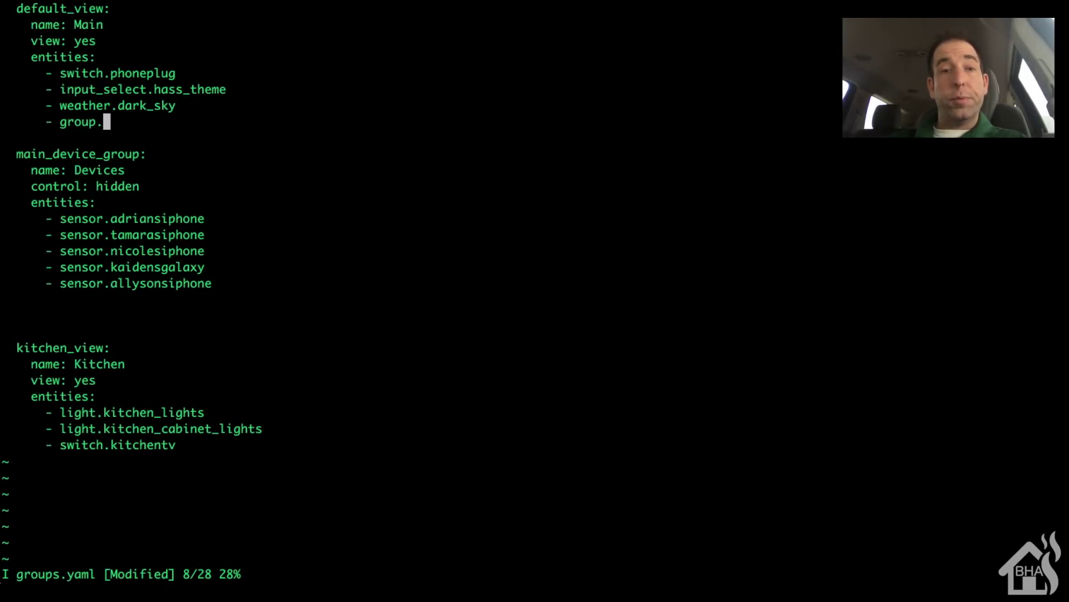
text(main_device_)
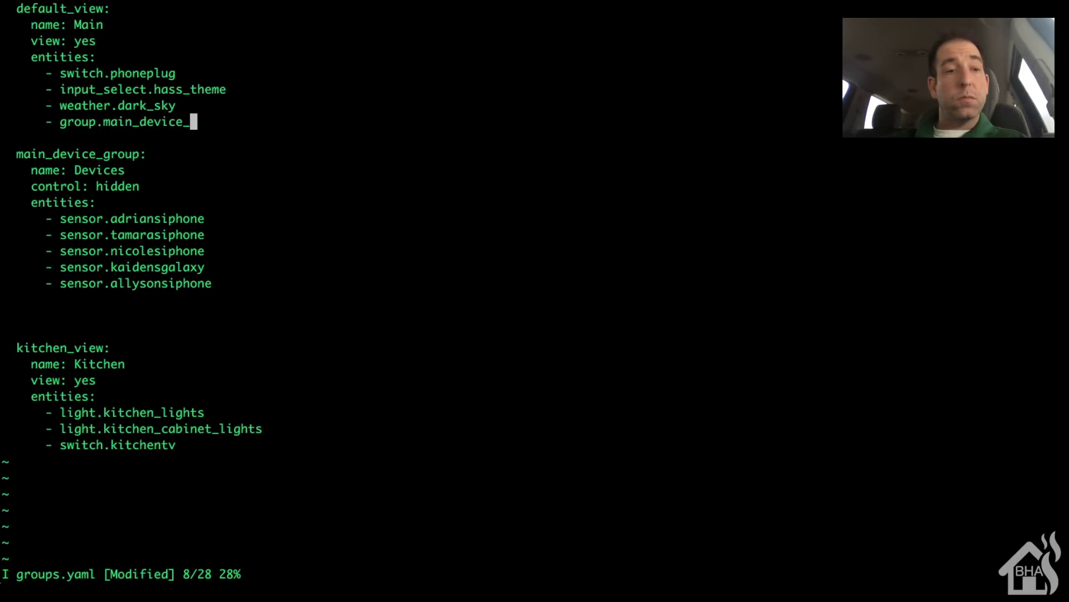
text(grp)
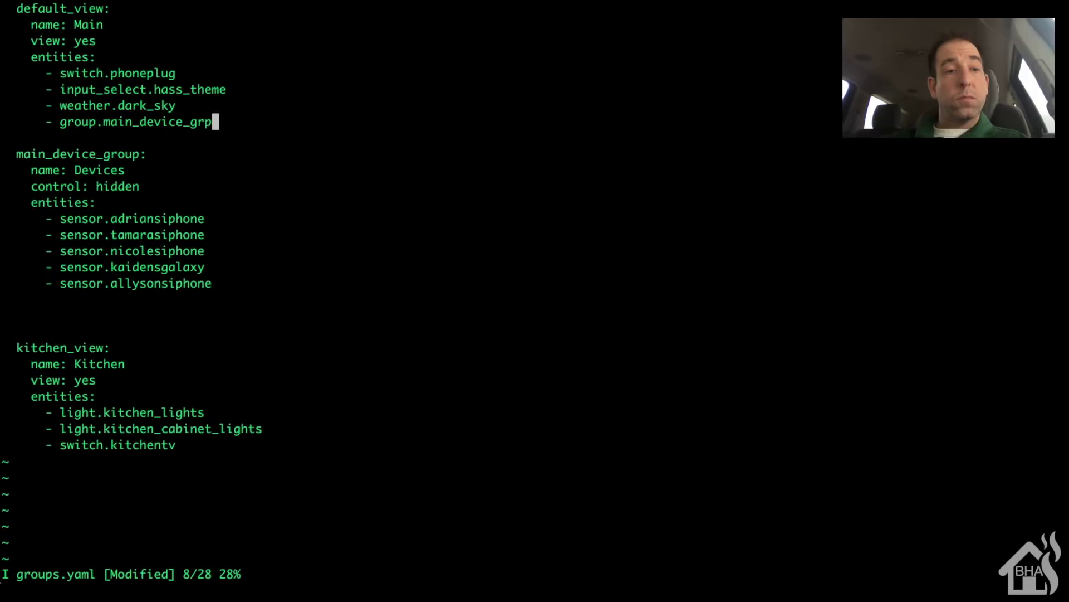
key(BackSpace)
key(BackSpace)
text(roup)
key(Escape)
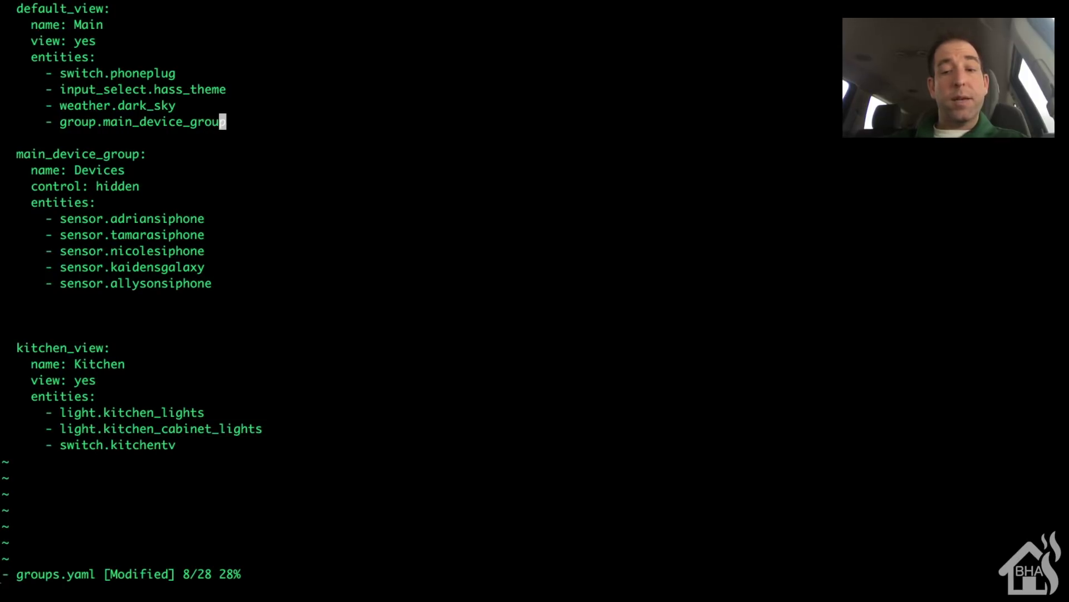
key(shift+colon)
text(wq)
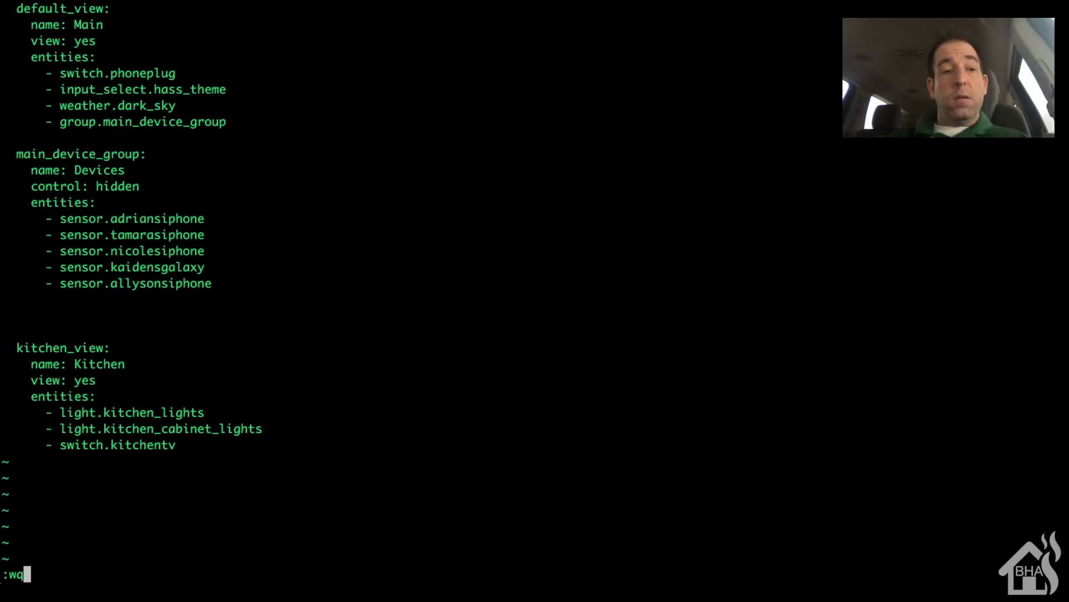
text(!)
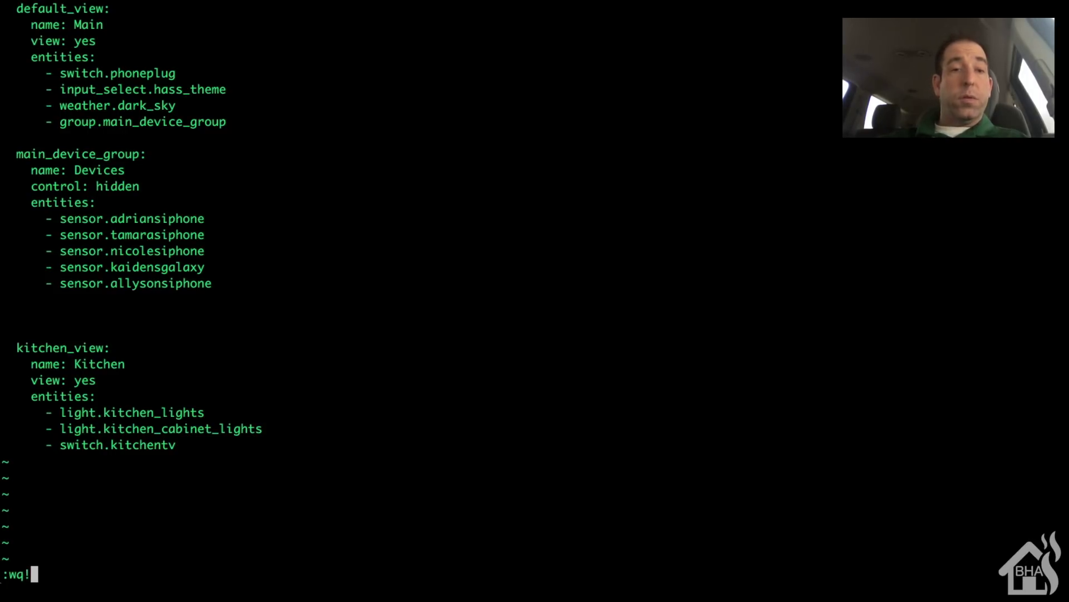
- Save groups.yaml and restart Home Assistant with 'hassio homeassistant restart'
key(Return)
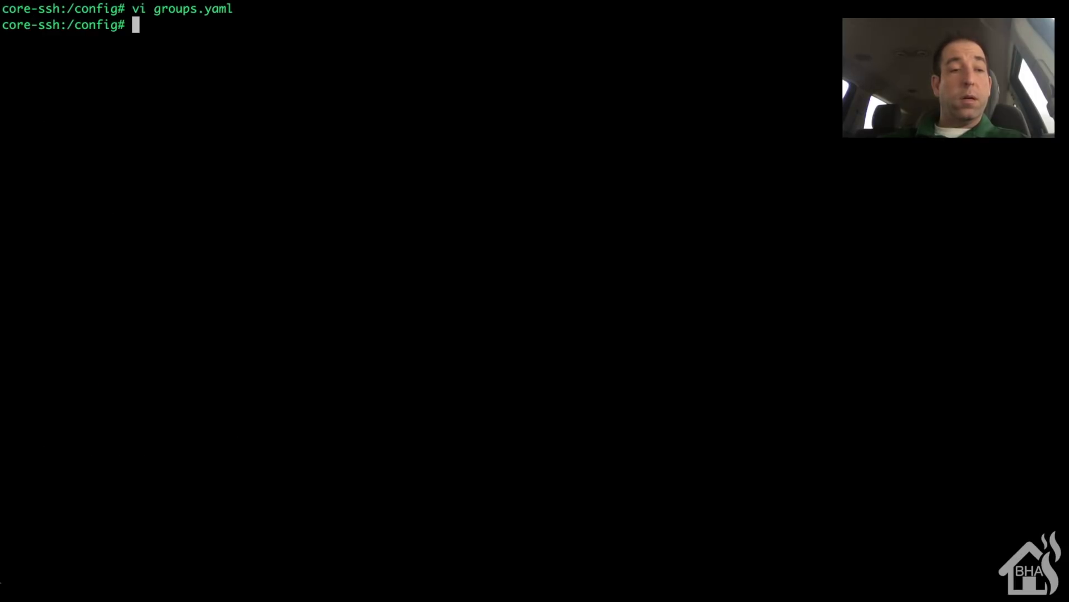
text(hassio )
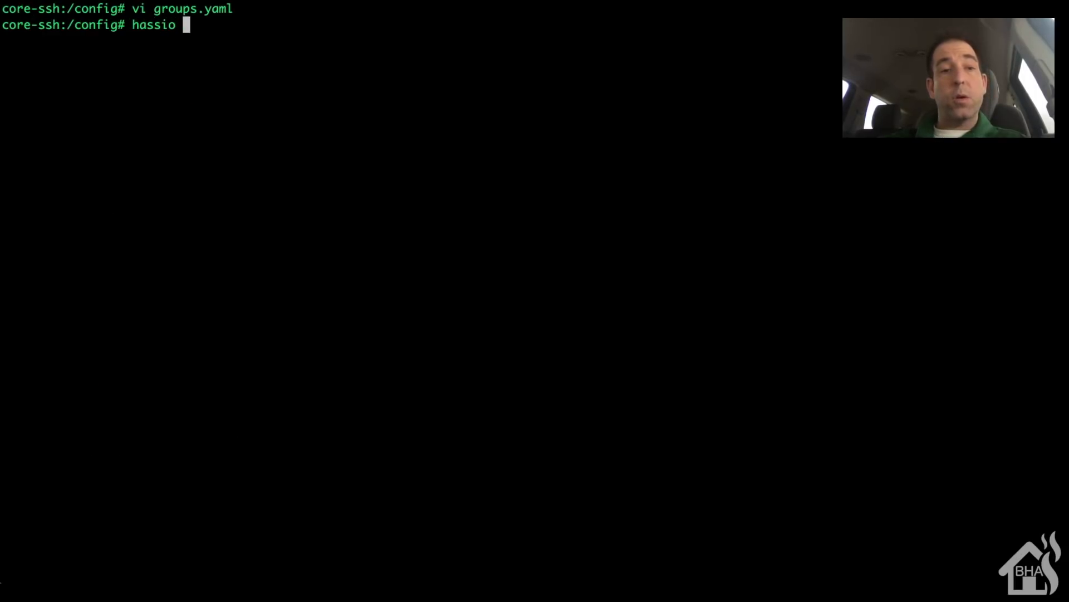
text(homeassistant)
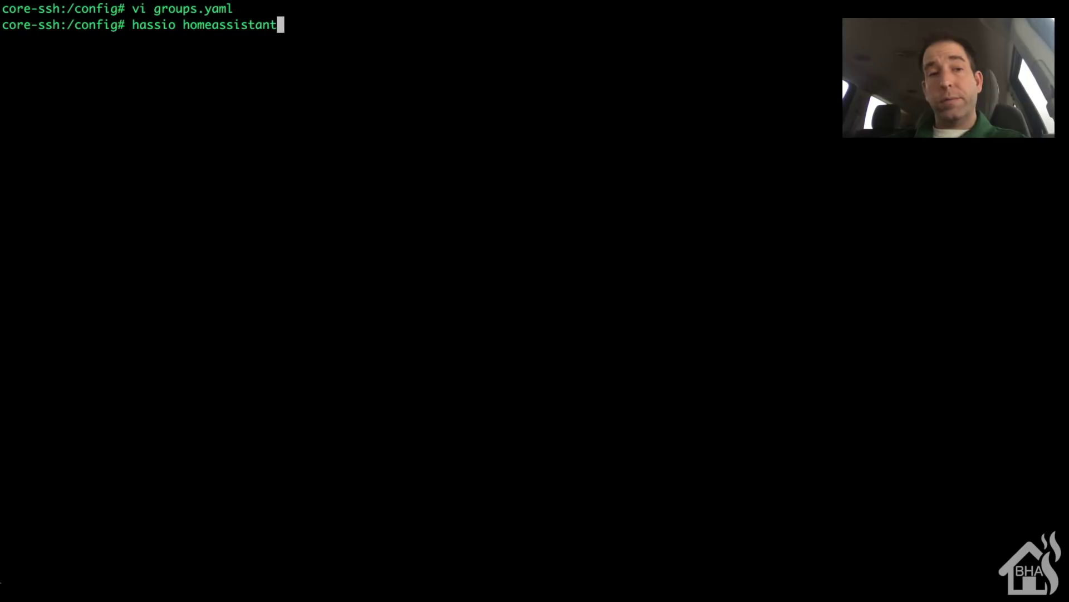
text( restart)
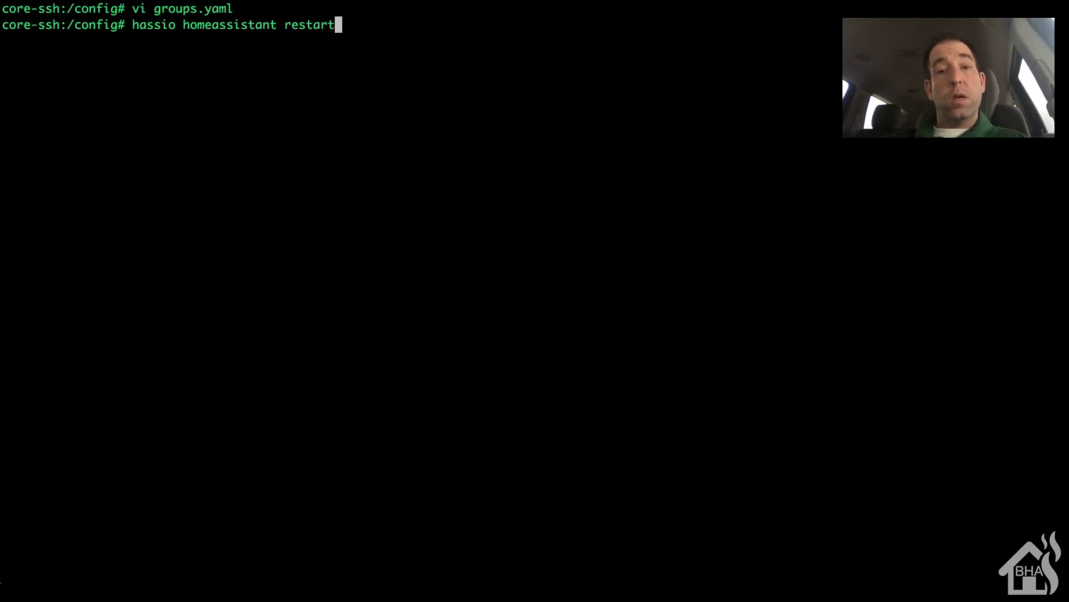
key(Return)
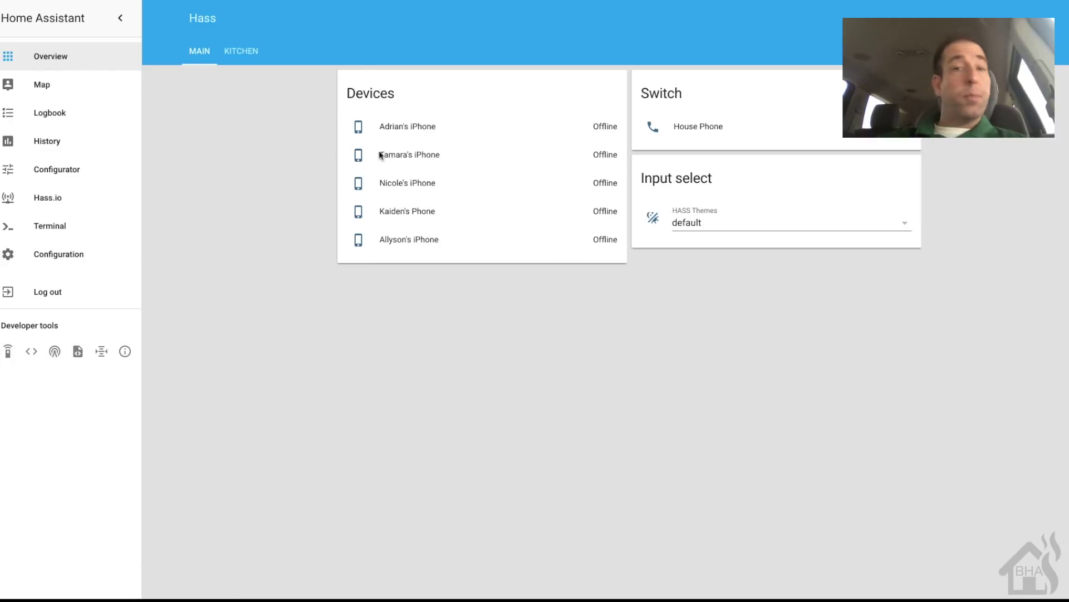
click(423, 132)
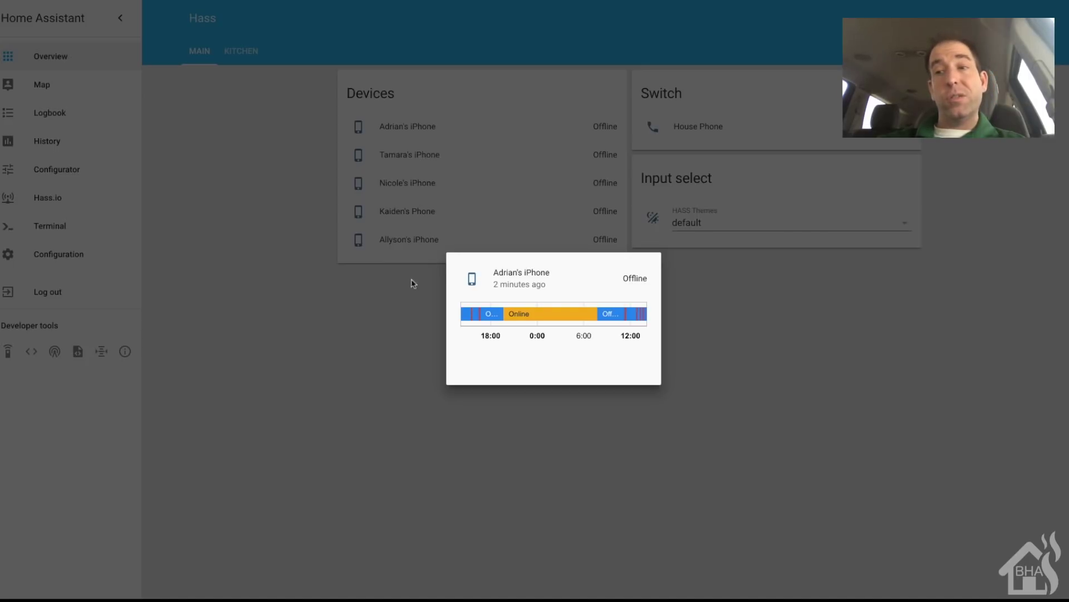
click(399, 163)
click(391, 157)
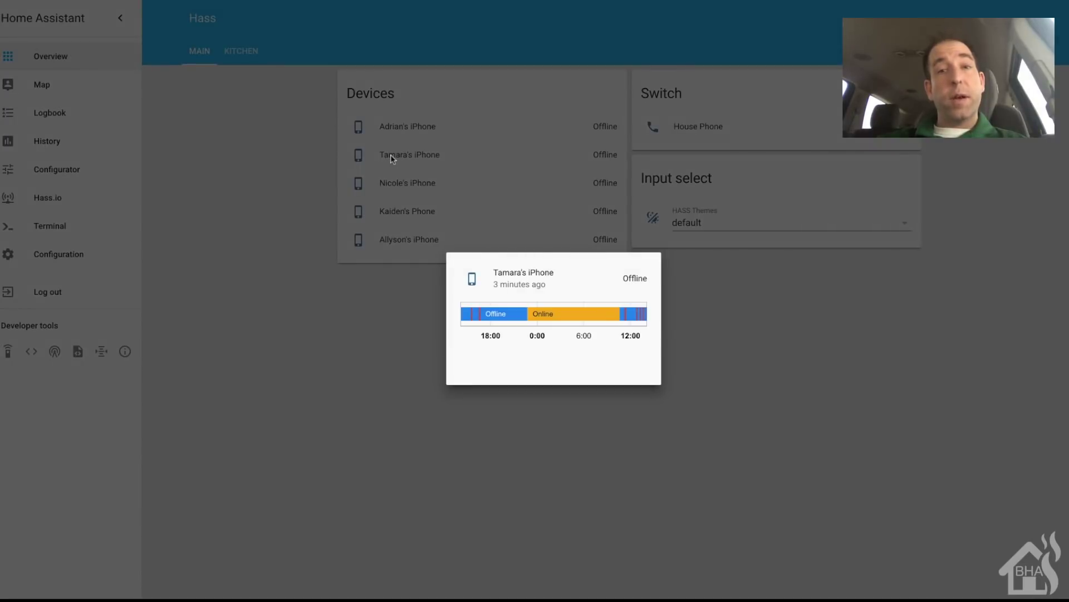
click(376, 416)
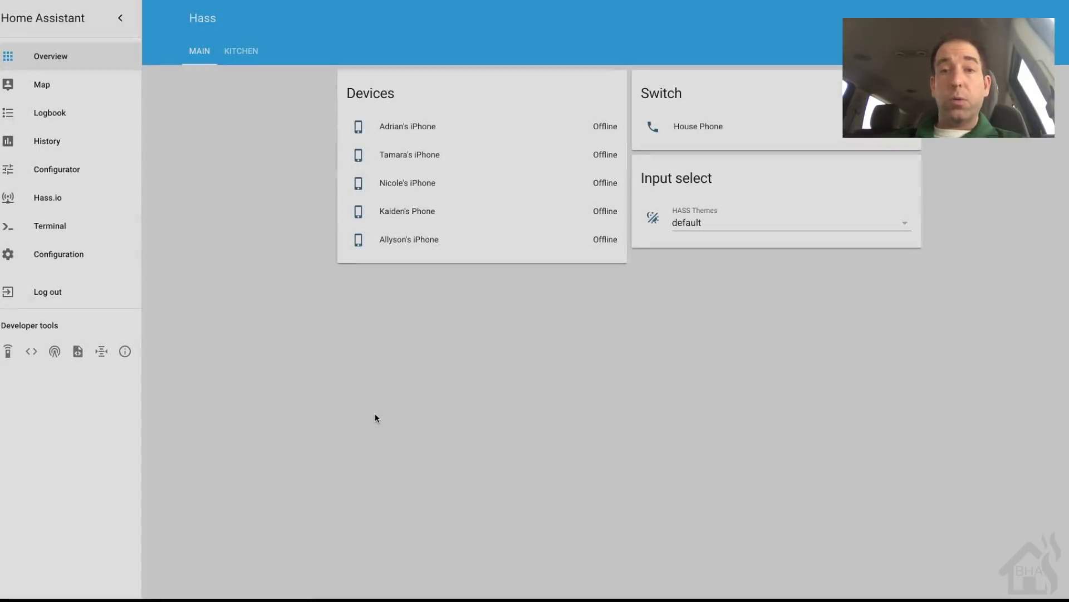